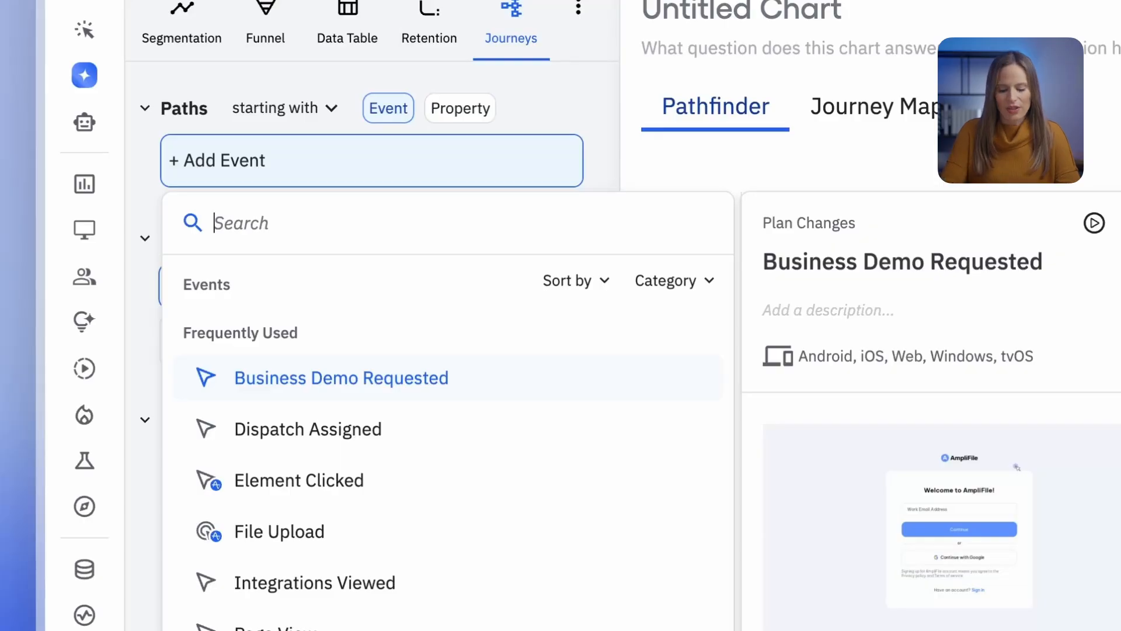
- Search the events for "trial" and set Trial Activated as the event the paths start with
{"action": "type", "text": "trial"}
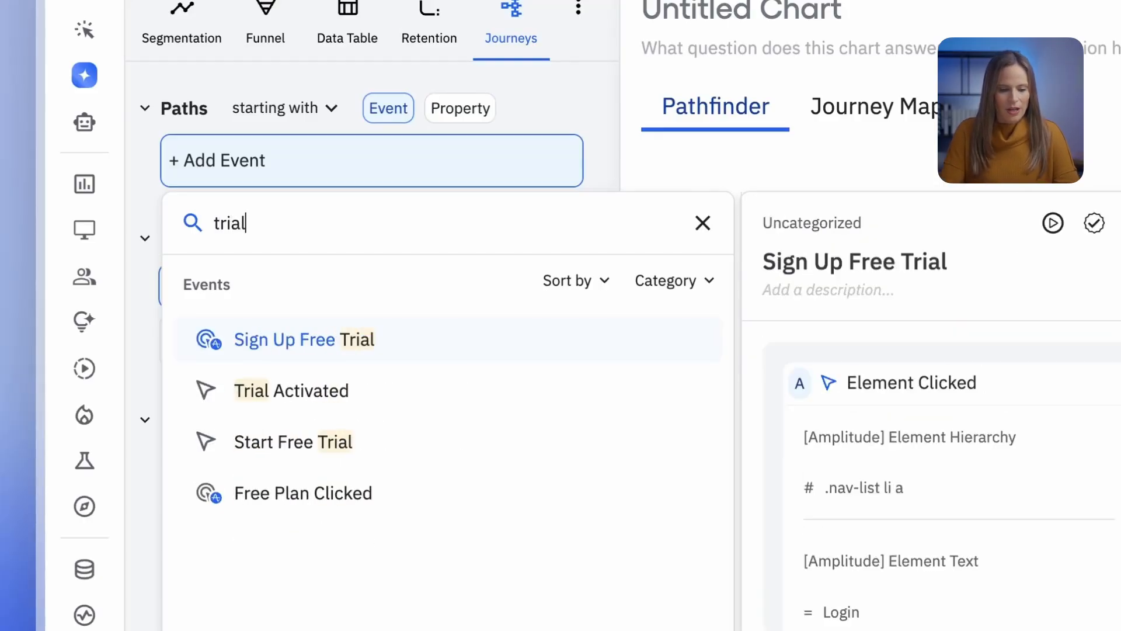
{"action": "left_click", "coordinate": [320, 390]}
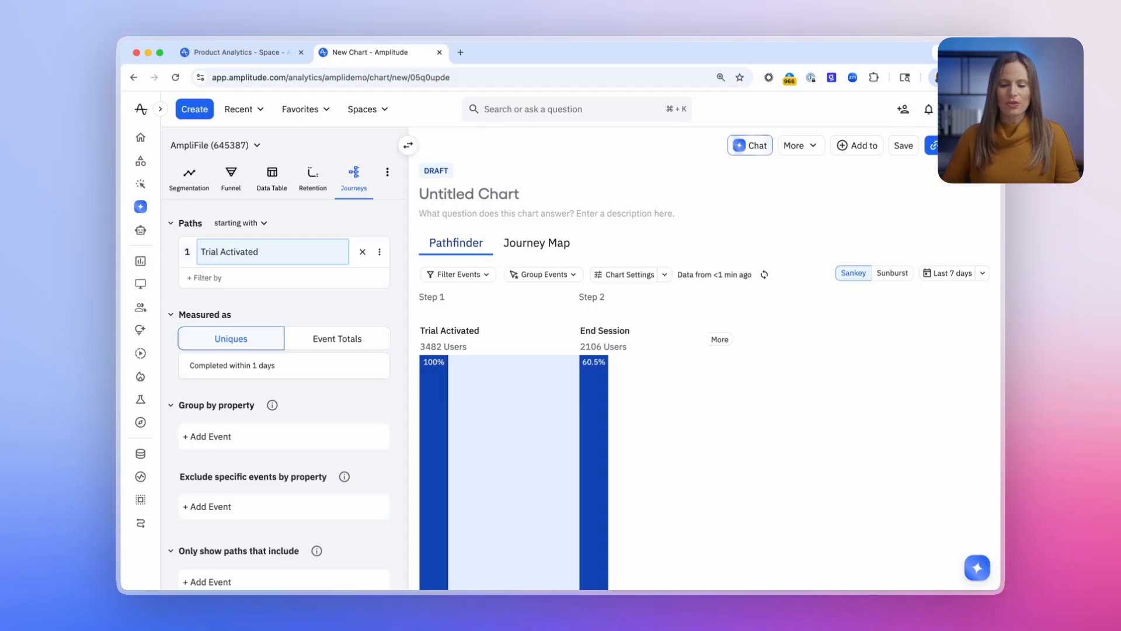
- Expand the paths following End Session and [Experiment] Exposure, and collapse the chart back to its first two steps
{"action": "scroll", "coordinate": [672, 374], "scroll_direction": "down", "scroll_amount": 2}
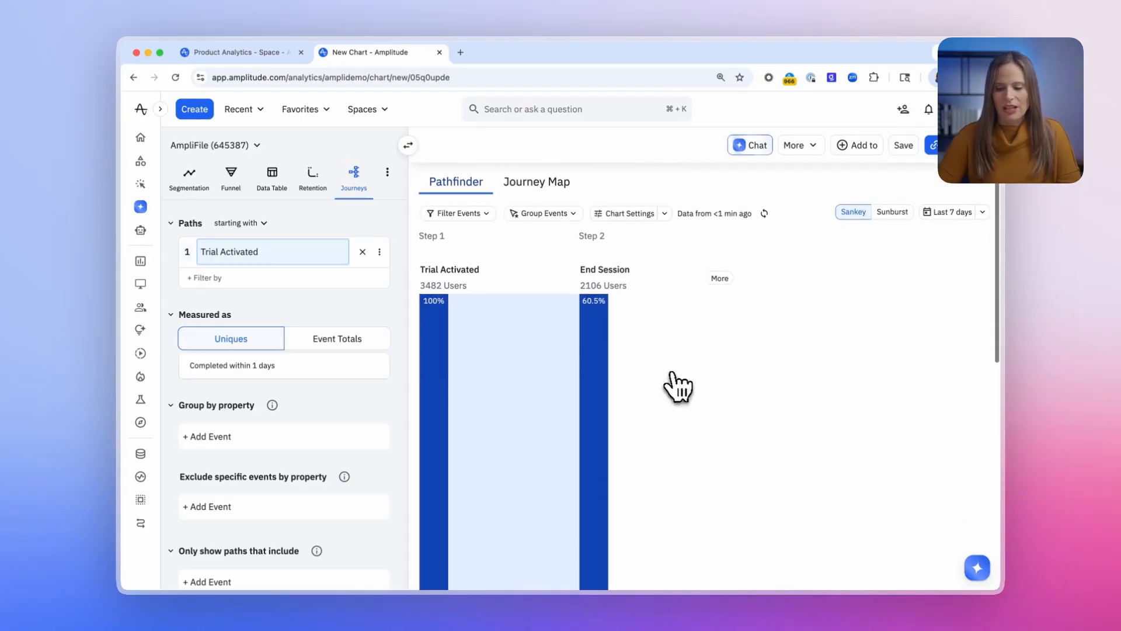
{"action": "left_click", "coordinate": [722, 279]}
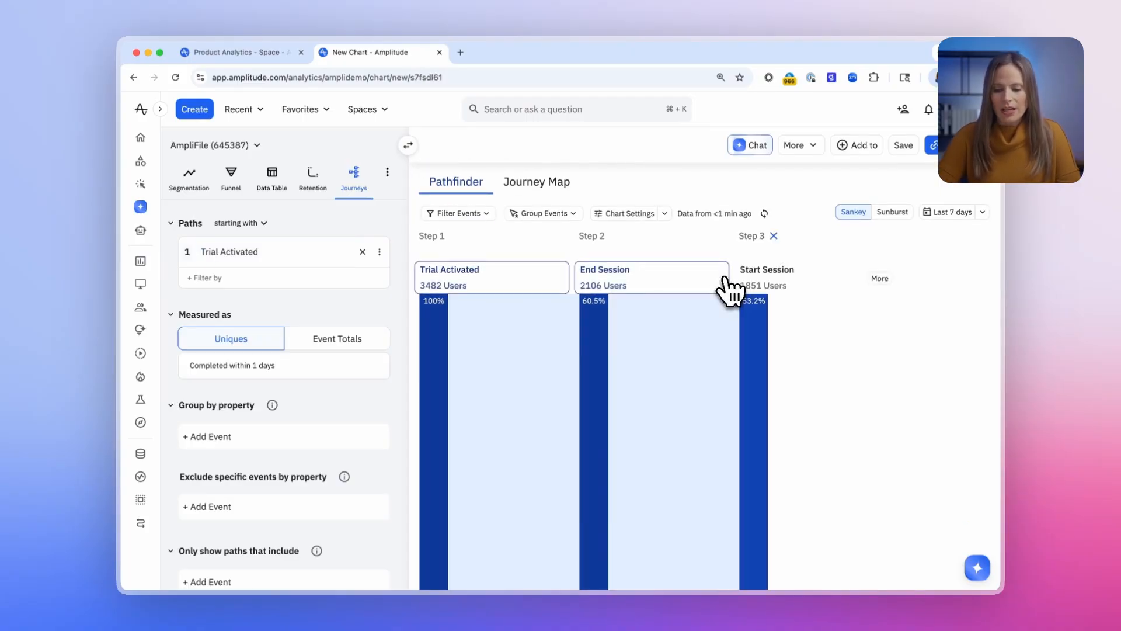
{"action": "scroll", "coordinate": [729, 289], "scroll_direction": "down", "scroll_amount": 5}
{"action": "scroll", "coordinate": [729, 289], "scroll_direction": "up", "scroll_amount": 4}
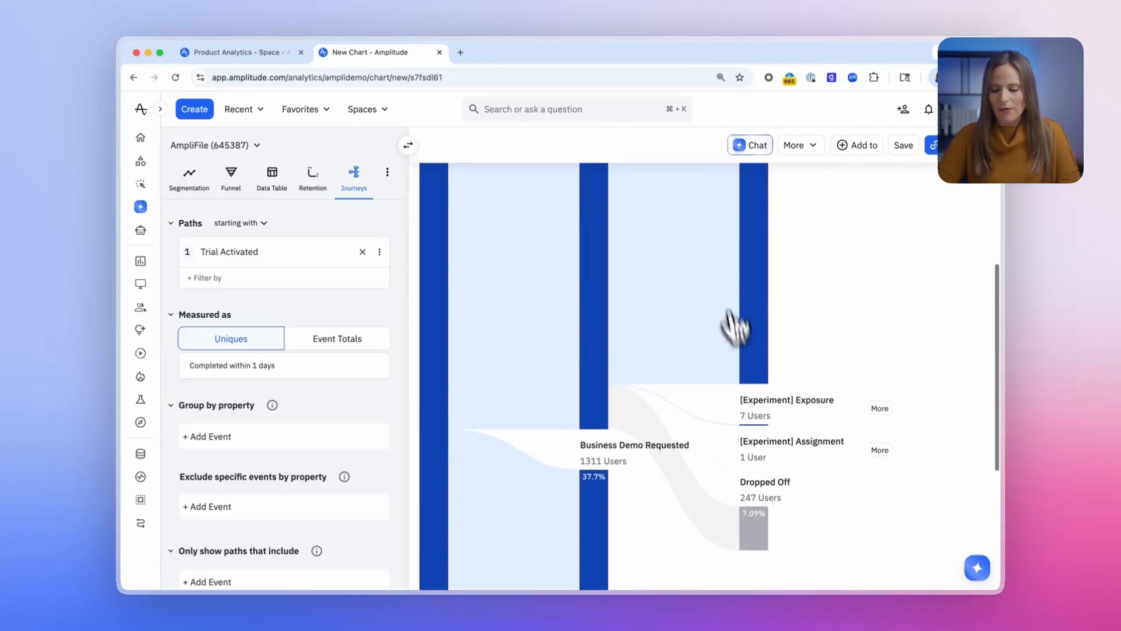
{"action": "left_click", "coordinate": [880, 408]}
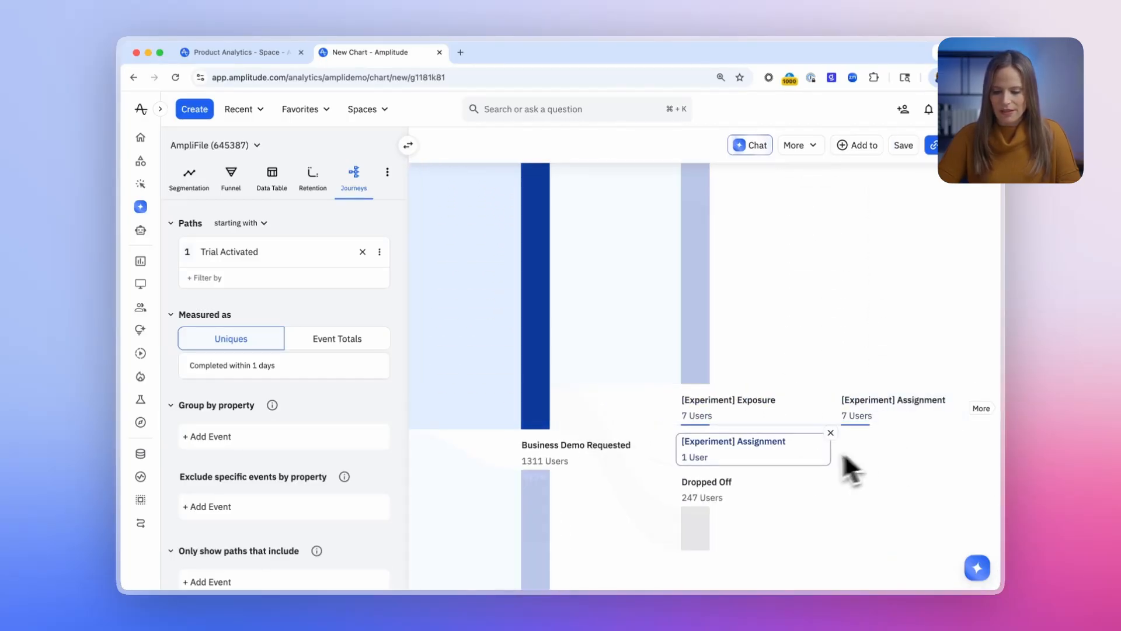
{"action": "scroll", "coordinate": [845, 395], "scroll_direction": "up", "scroll_amount": 6}
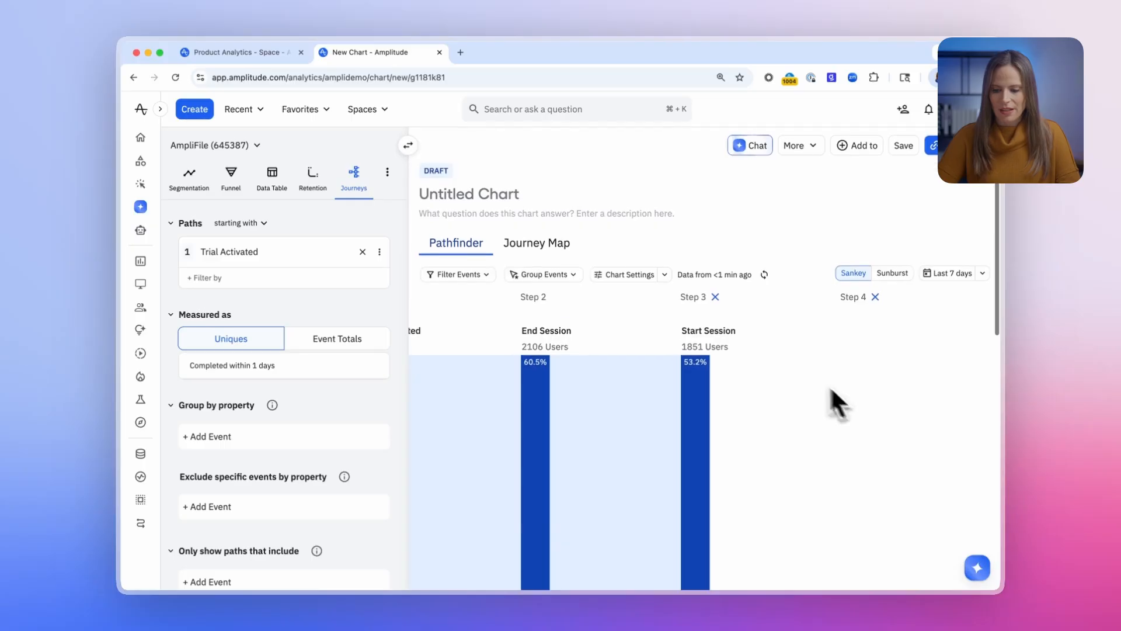
{"action": "left_click", "coordinate": [716, 297]}
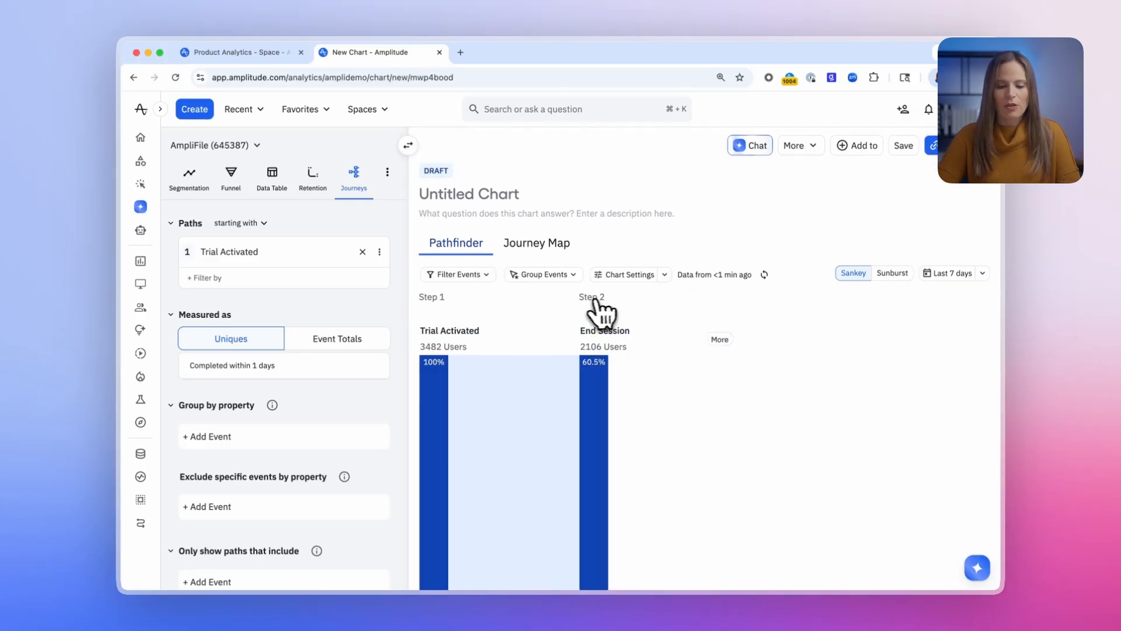
- Switch the paths to ending with and replace the Trial Activated event with Upgrade Plan
{"action": "left_click", "coordinate": [286, 254]}
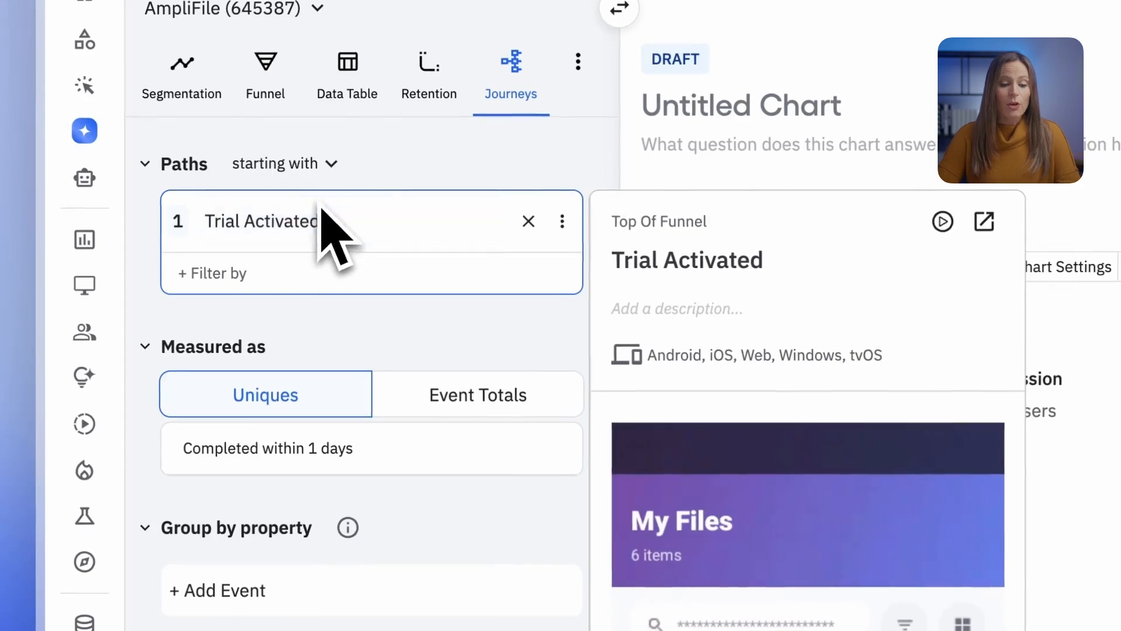
{"action": "left_click", "coordinate": [315, 171]}
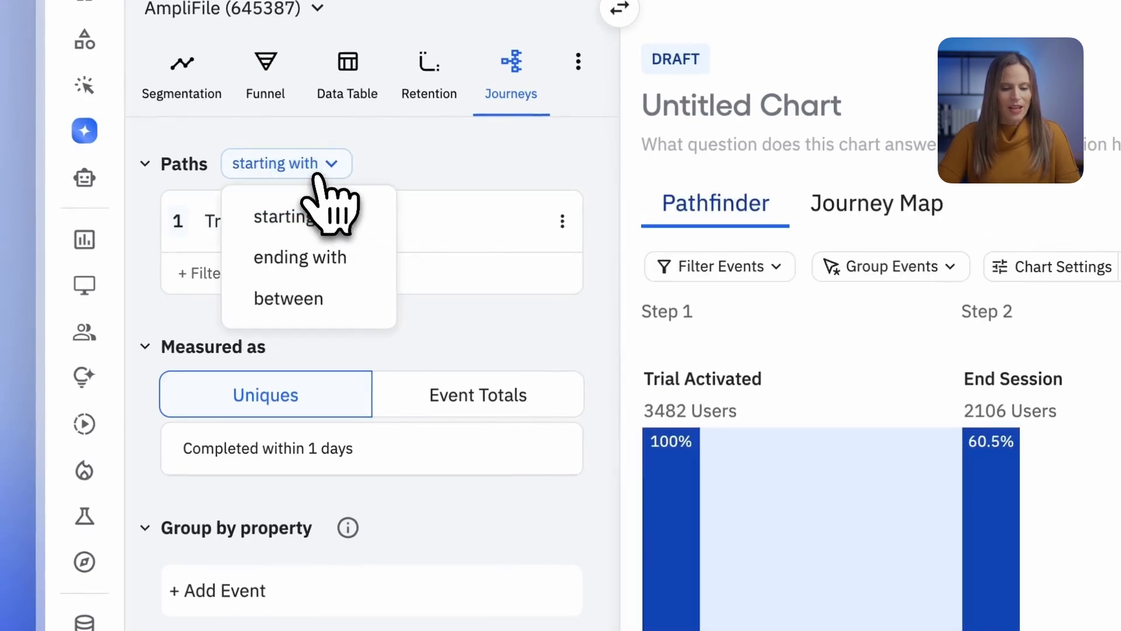
{"action": "left_click", "coordinate": [359, 257]}
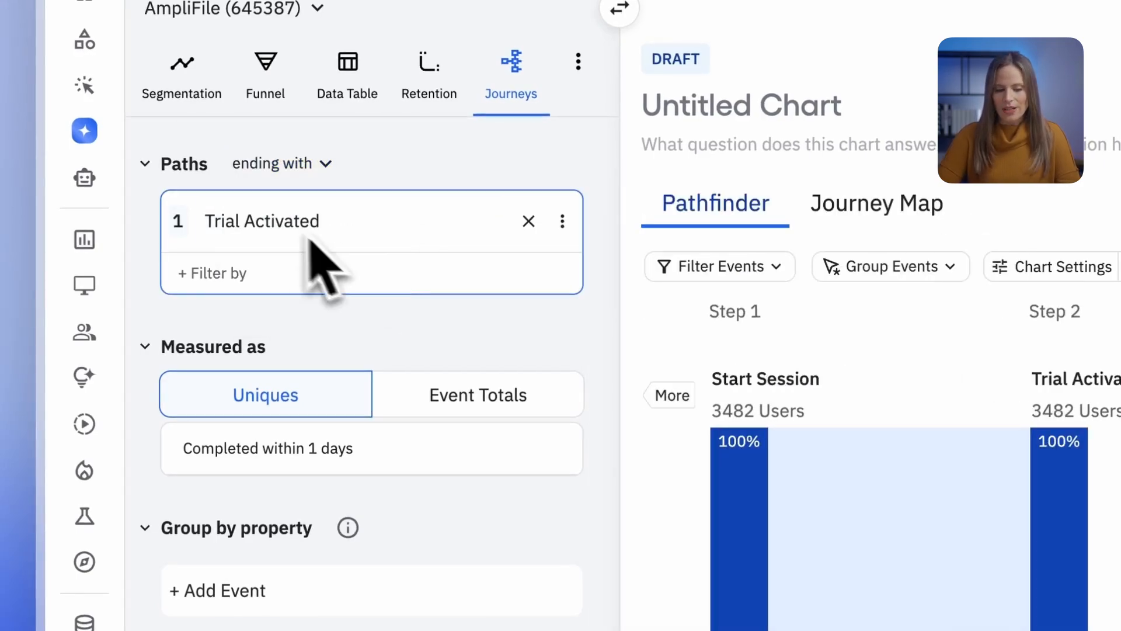
{"action": "left_click", "coordinate": [277, 222]}
{"action": "type", "text": "plan"}
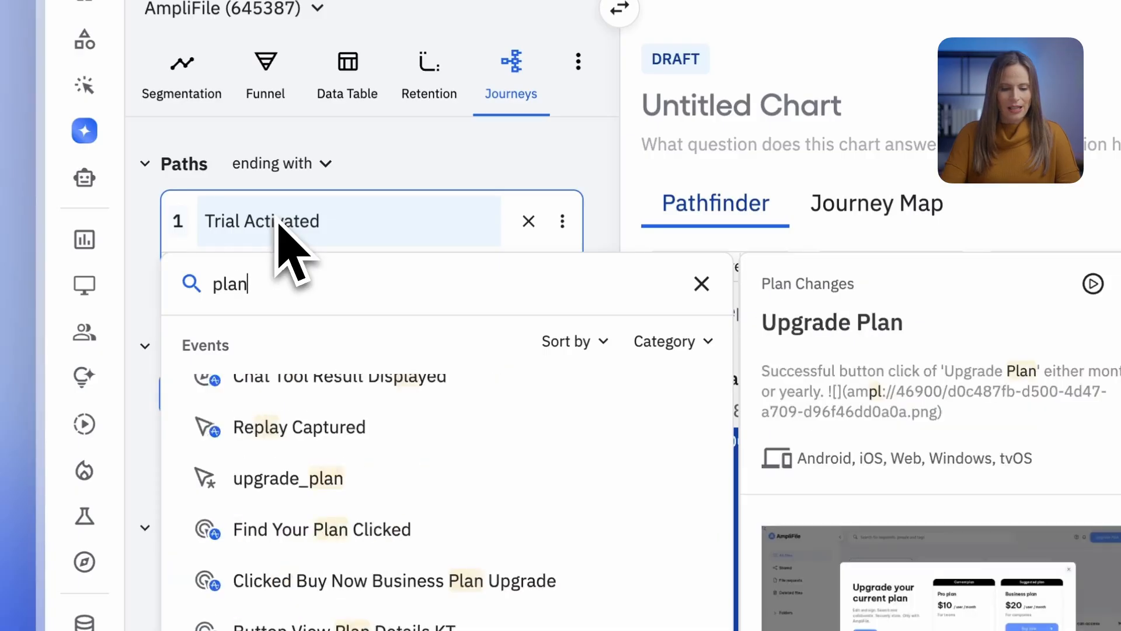
{"action": "left_click", "coordinate": [320, 415]}
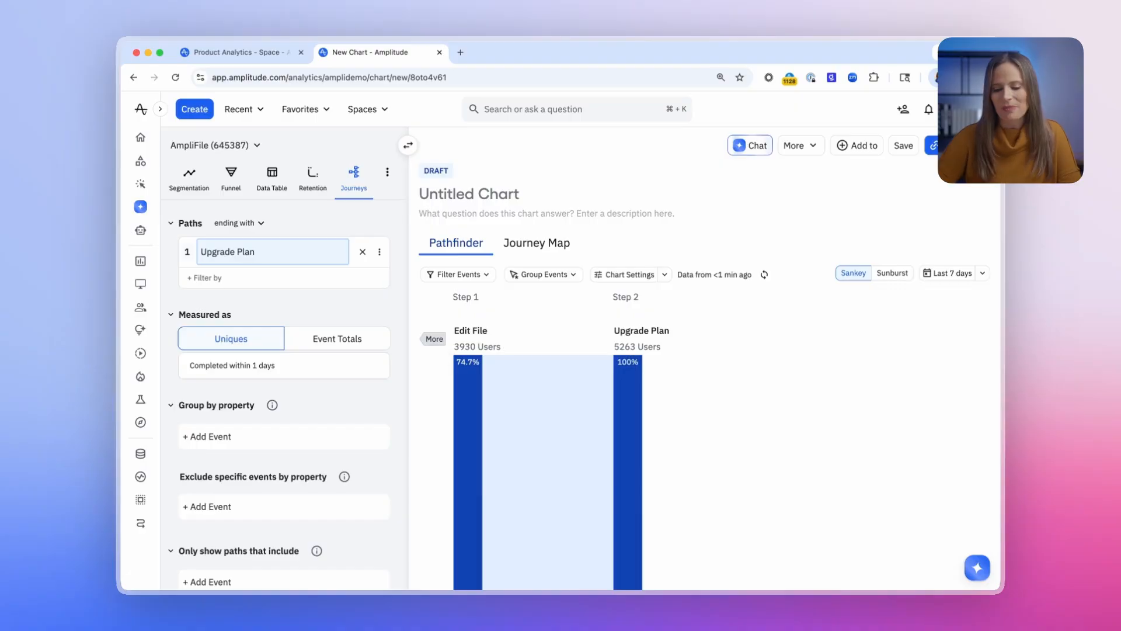
- Expand the most common path backwards from Edit File by four earlier steps
{"action": "left_click", "coordinate": [434, 338]}
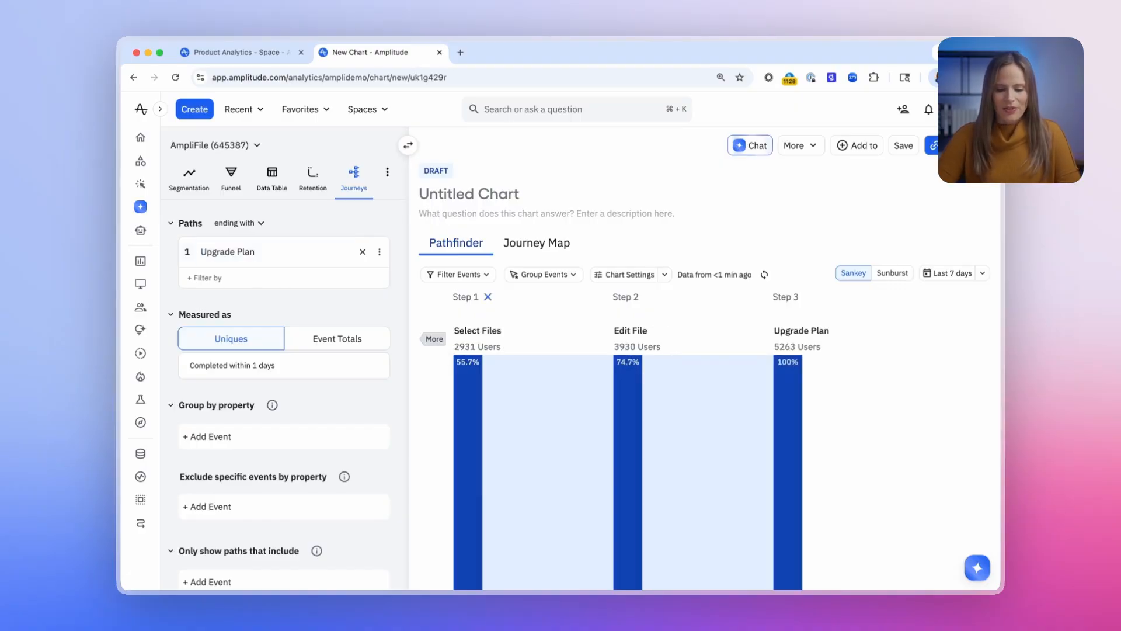
{"action": "left_click", "coordinate": [434, 339]}
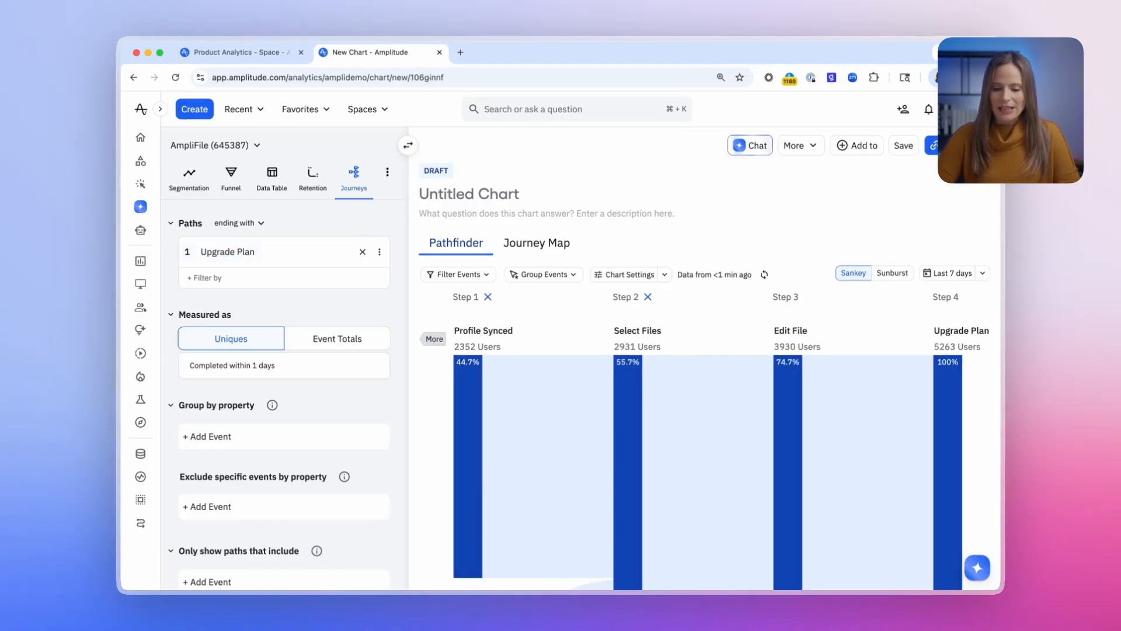
{"action": "left_click", "coordinate": [434, 339]}
{"action": "left_click", "coordinate": [434, 339]}
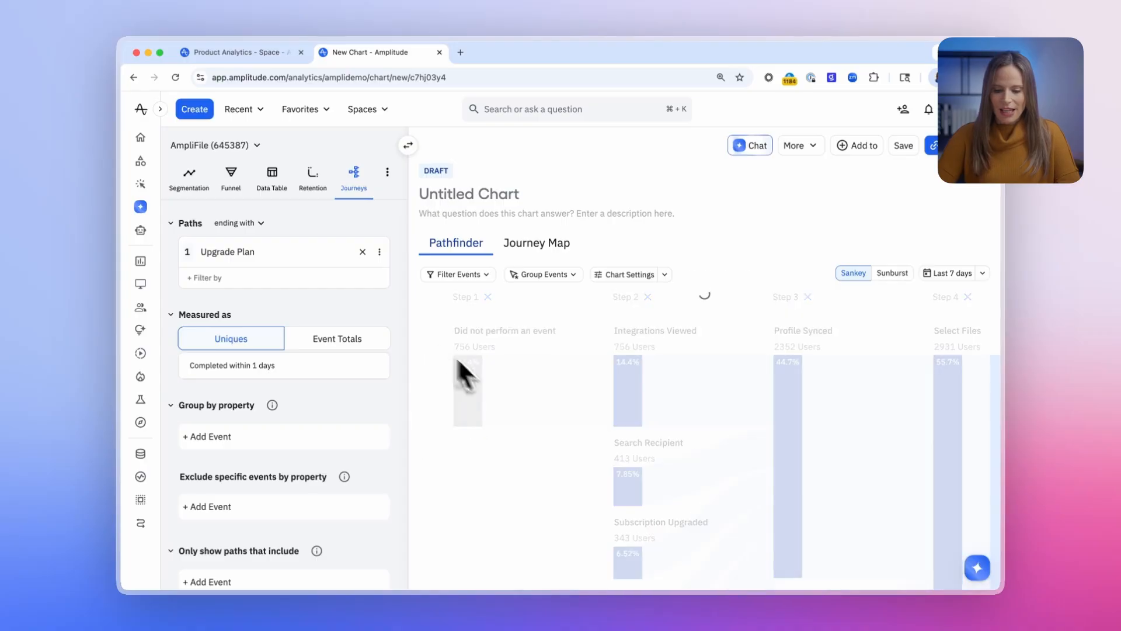
- Examine the expanded Sankey chart for the events and user flows that lead up to Upgrade Plan
{"action": "scroll", "coordinate": [519, 422], "scroll_direction": "down", "scroll_amount": 2}
{"action": "scroll", "coordinate": [518, 422], "scroll_direction": "left", "scroll_amount": 4}
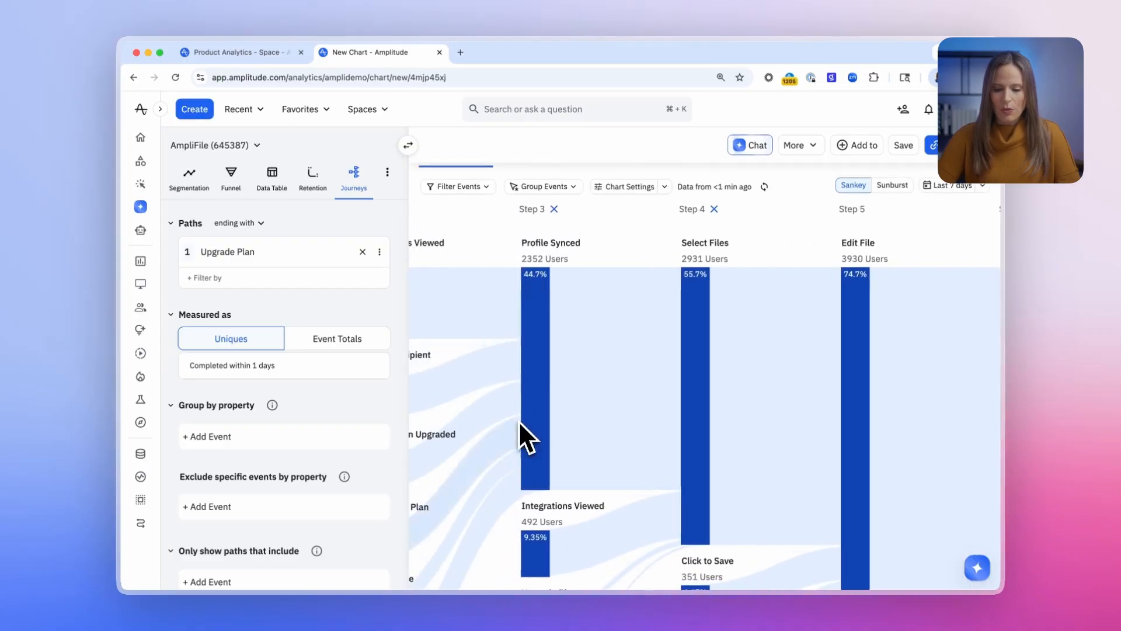
{"action": "scroll", "coordinate": [518, 421], "scroll_direction": "left", "scroll_amount": 2}
{"action": "scroll", "coordinate": [519, 420], "scroll_direction": "down", "scroll_amount": 3}
{"action": "left_click", "coordinate": [518, 421]}
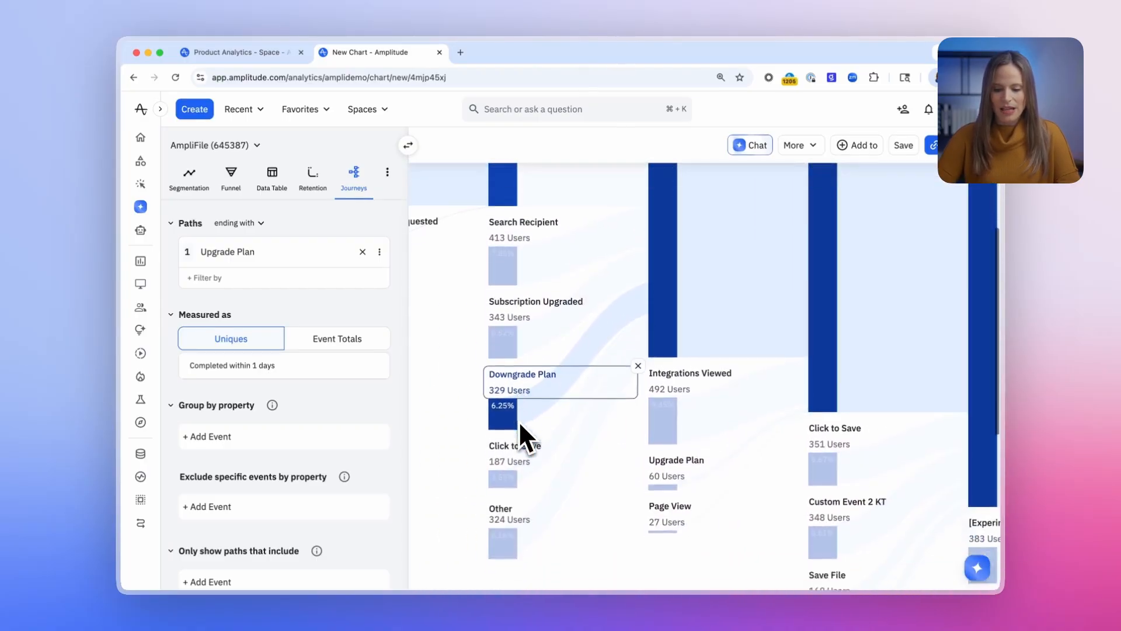
{"action": "scroll", "coordinate": [519, 420], "scroll_direction": "down", "scroll_amount": 2}
{"action": "left_click", "coordinate": [518, 421]}
{"action": "scroll", "coordinate": [519, 421], "scroll_direction": "down", "scroll_amount": 4}
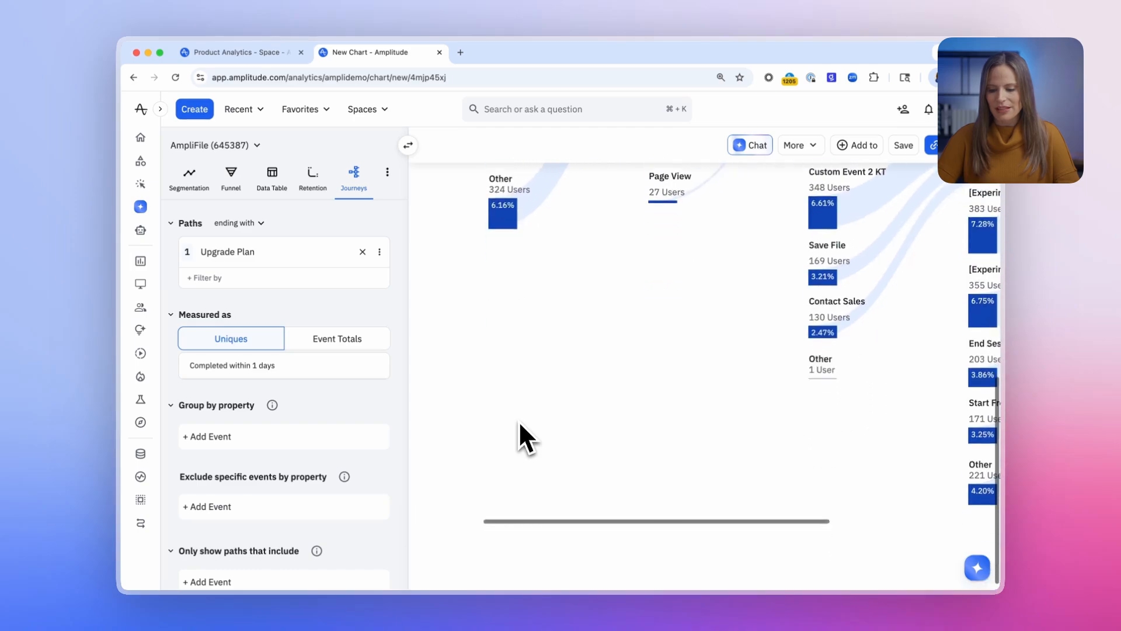
{"action": "scroll", "coordinate": [518, 421], "scroll_direction": "up", "scroll_amount": 10}
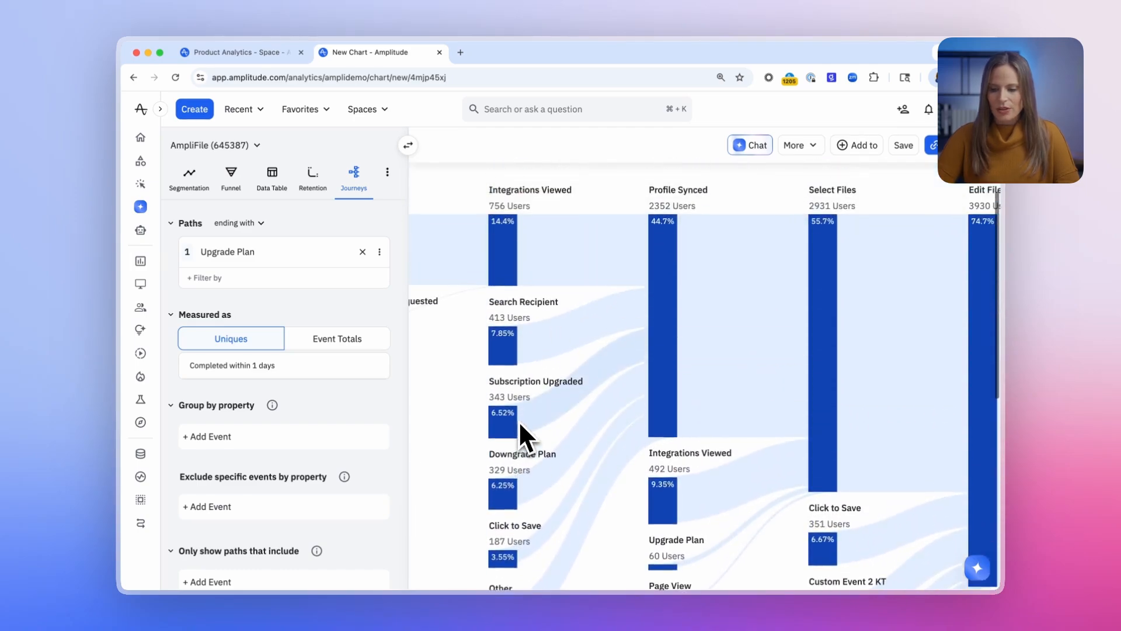
{"action": "scroll", "coordinate": [557, 326], "scroll_direction": "left", "scroll_amount": 2}
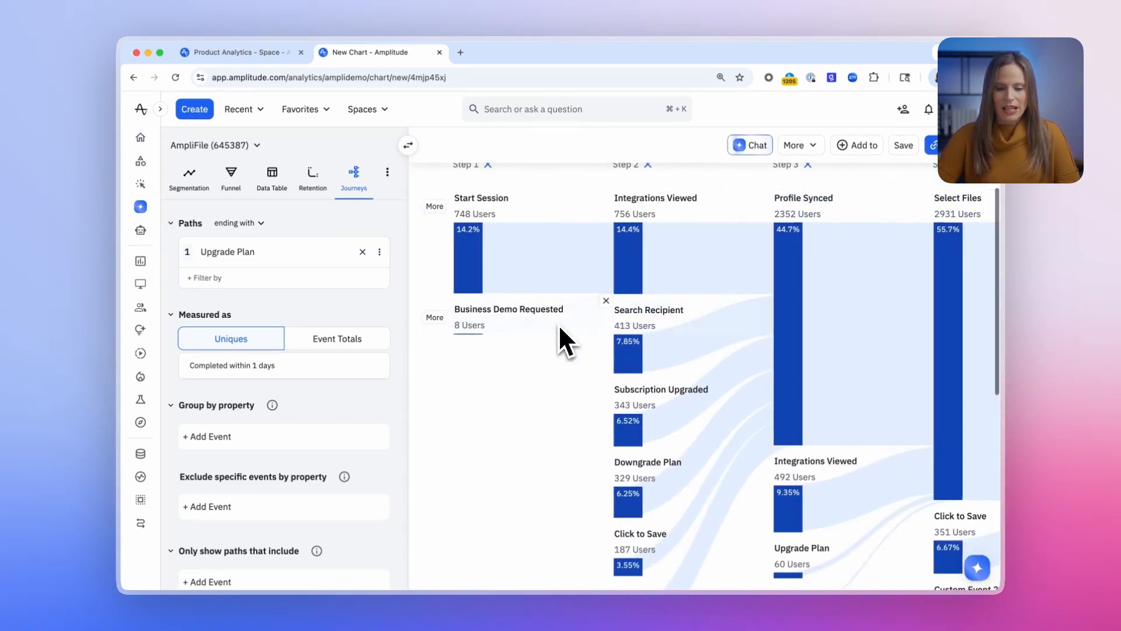
{"action": "scroll", "coordinate": [558, 324], "scroll_direction": "right", "scroll_amount": 2}
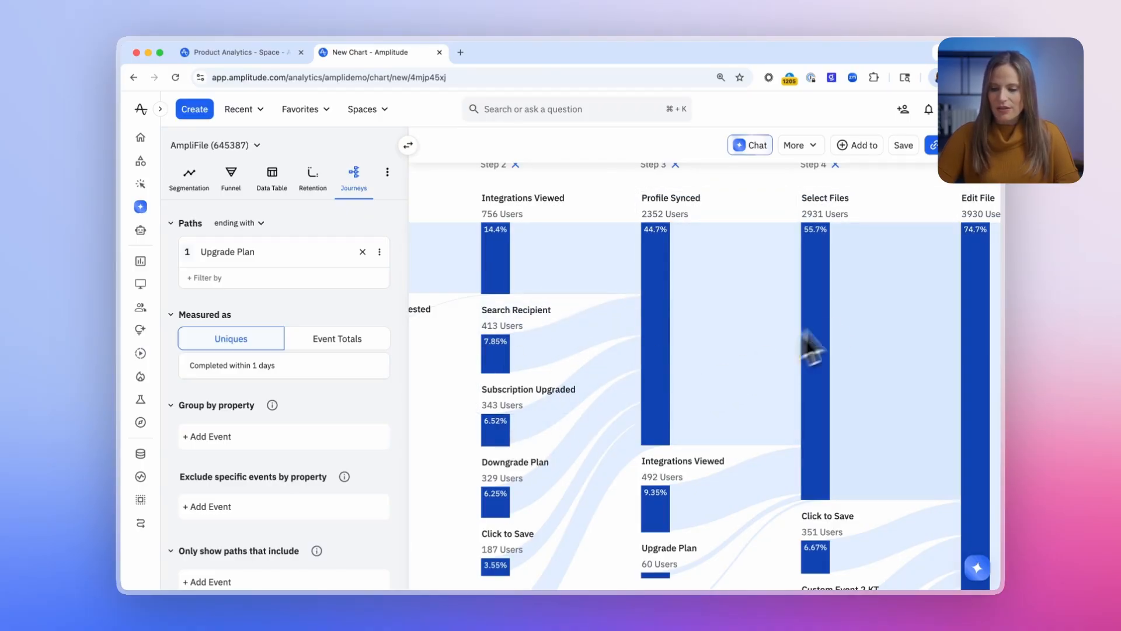
{"action": "scroll", "coordinate": [859, 316], "scroll_direction": "right", "scroll_amount": 3}
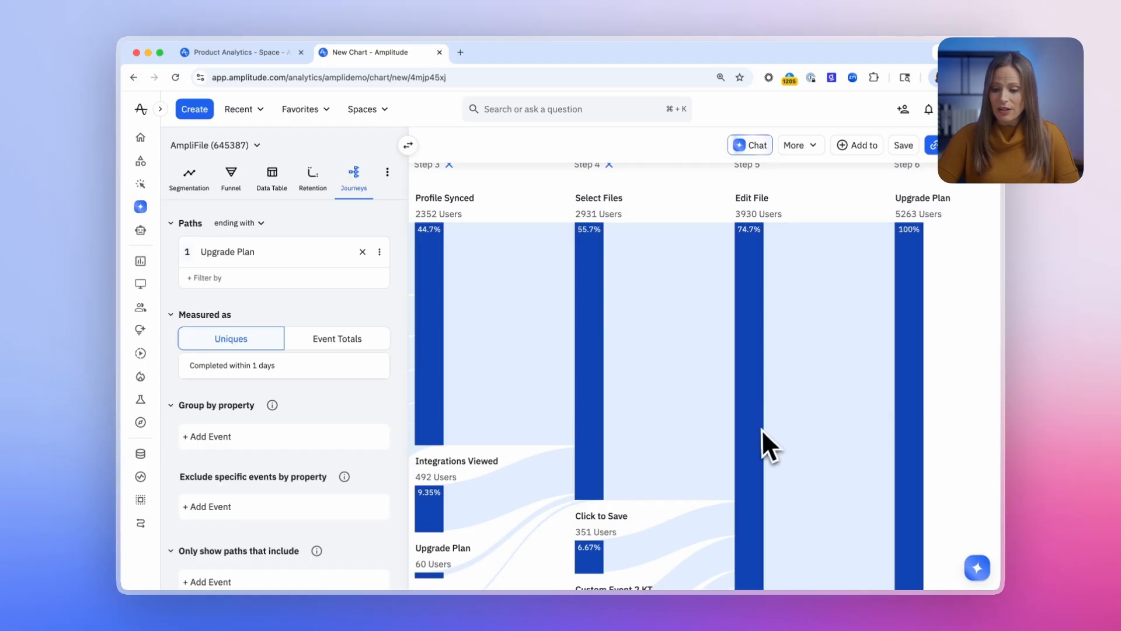
{"action": "scroll", "coordinate": [761, 445], "scroll_direction": "down", "scroll_amount": 3}
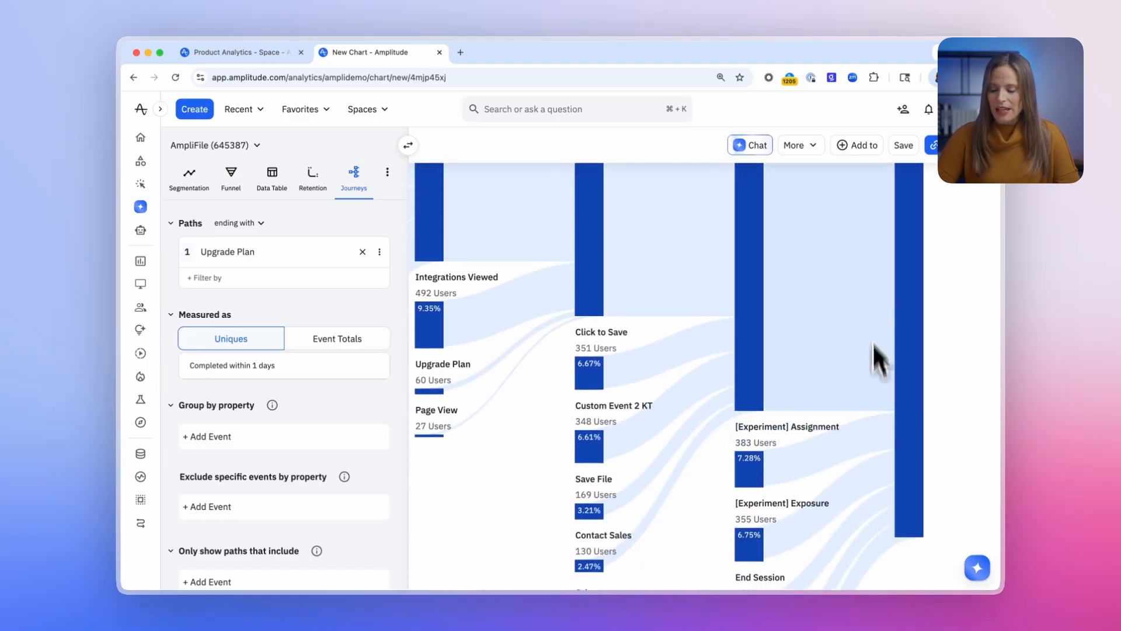
- Remove the added earlier steps, leaving only the step directly before Upgrade Plan in the chart
{"action": "scroll", "coordinate": [899, 385], "scroll_direction": "up", "scroll_amount": 4}
{"action": "scroll", "coordinate": [666, 380], "scroll_direction": "left", "scroll_amount": 2}
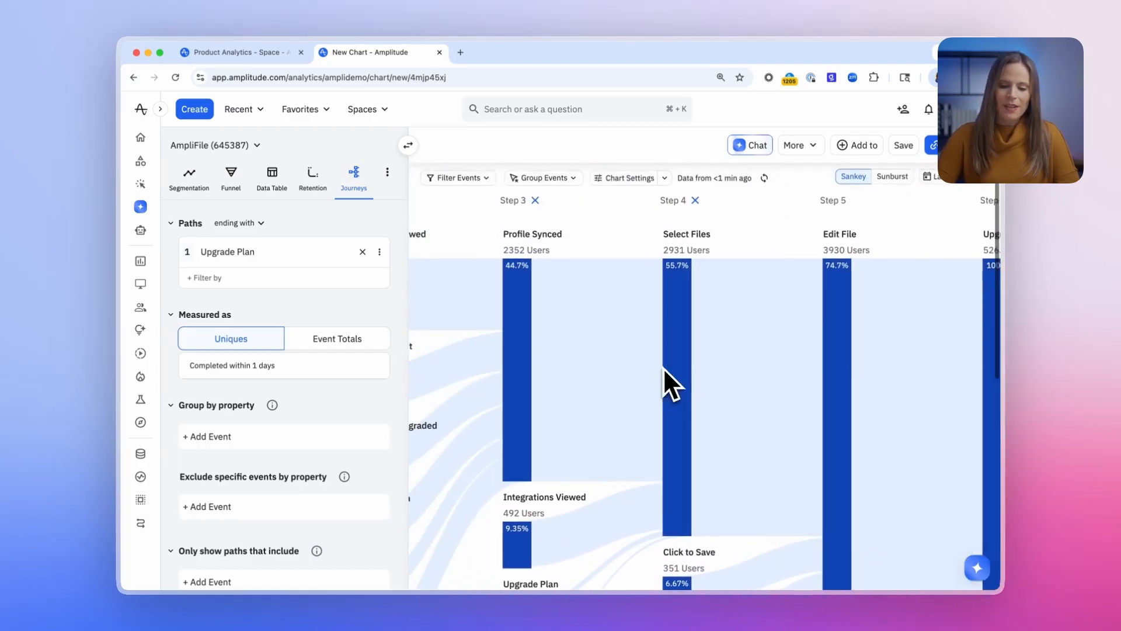
{"action": "left_click", "coordinate": [578, 202]}
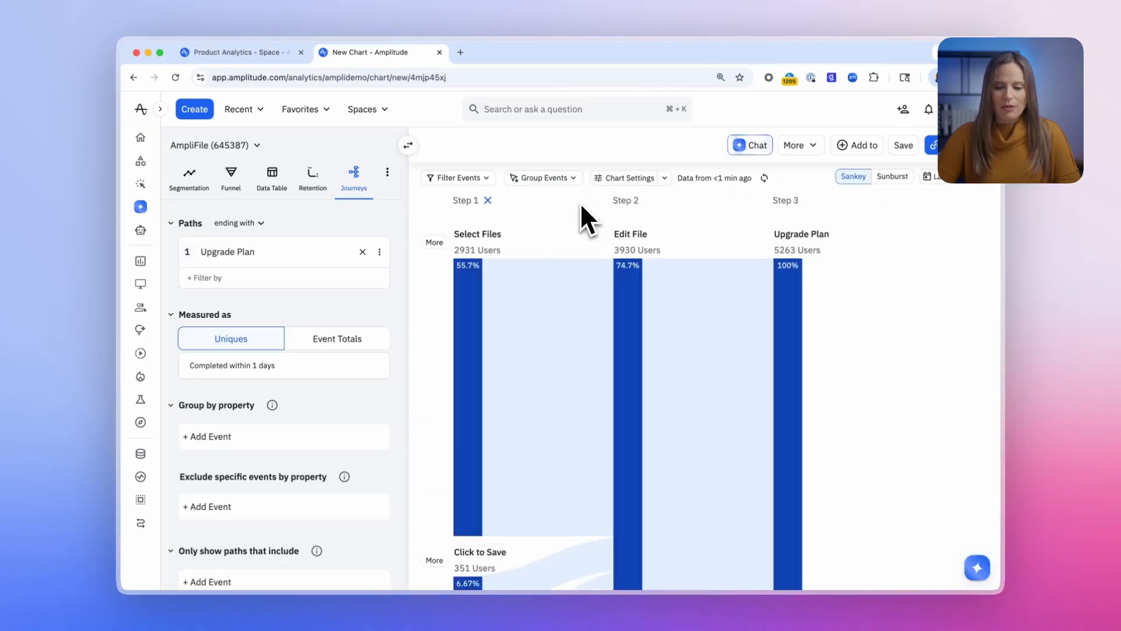
{"action": "left_click", "coordinate": [488, 201]}
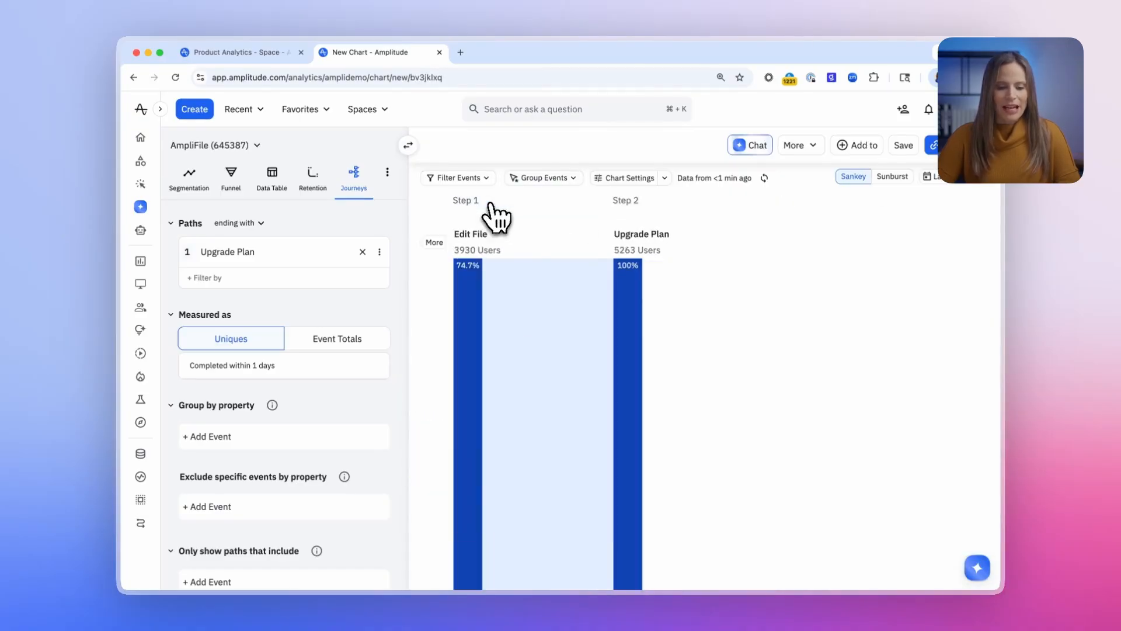
- Review the time unit options of the completion window for unique users without changing the setting
{"action": "scroll", "coordinate": [494, 216], "scroll_direction": "up", "scroll_amount": 3}
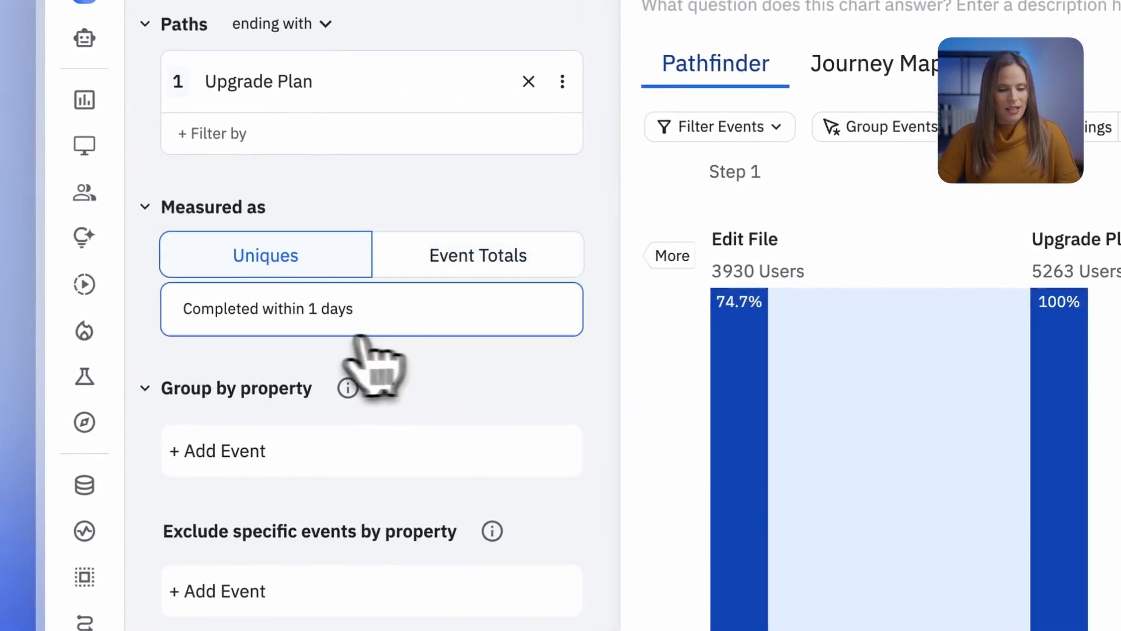
{"action": "left_click", "coordinate": [326, 316]}
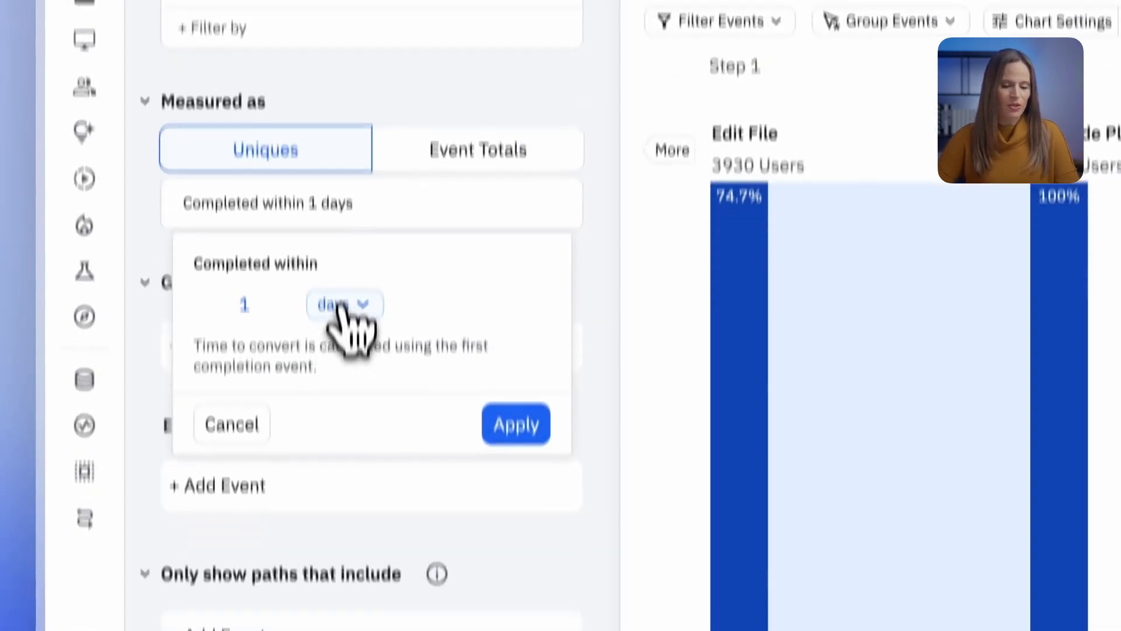
{"action": "left_click", "coordinate": [340, 410]}
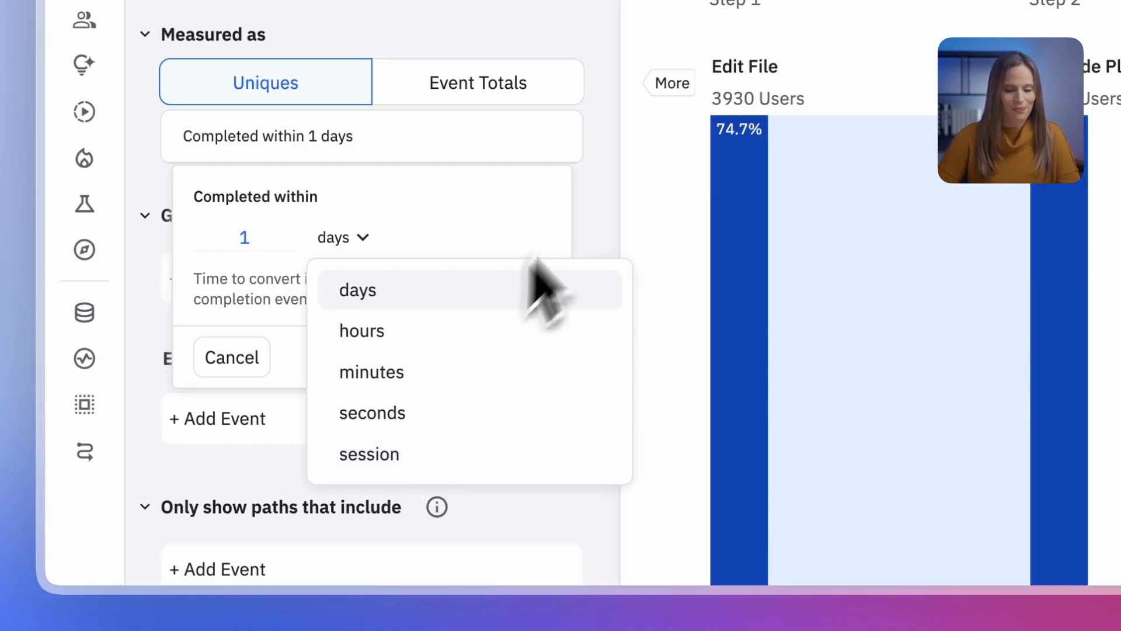
{"action": "left_click", "coordinate": [595, 187]}
- Limit the chart to only show paths that include the Trial Activated event
{"action": "scroll", "coordinate": [540, 274], "scroll_direction": "down", "scroll_amount": 2}
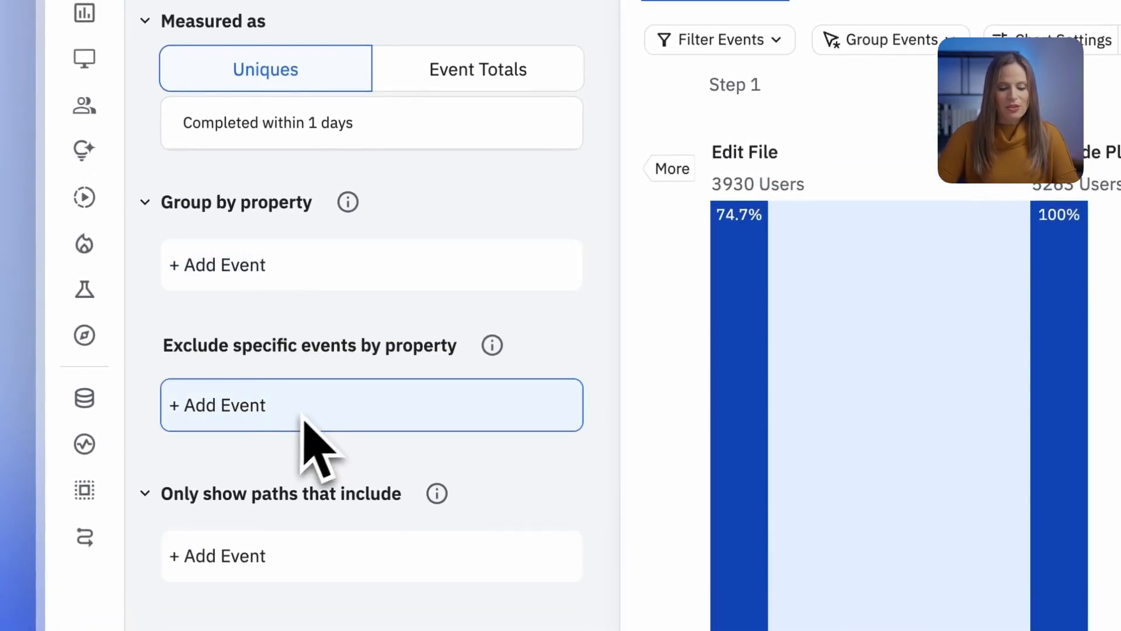
{"action": "scroll", "coordinate": [327, 418], "scroll_direction": "down", "scroll_amount": 3}
{"action": "scroll", "coordinate": [315, 420], "scroll_direction": "down", "scroll_amount": 1}
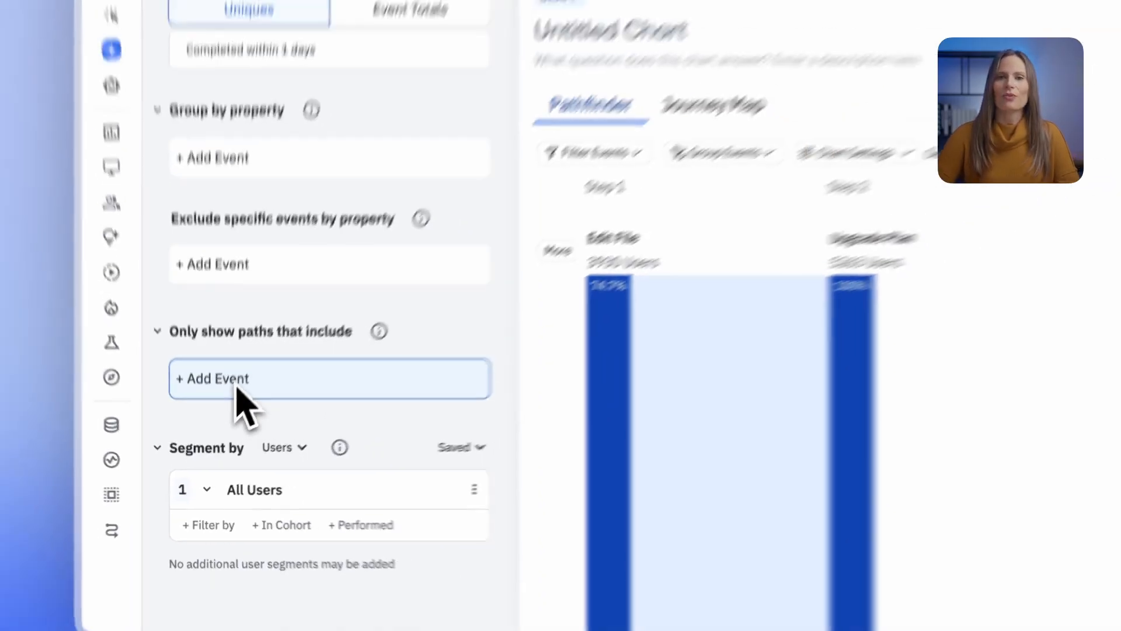
{"action": "left_click", "coordinate": [248, 349]}
{"action": "type", "text": "trial"}
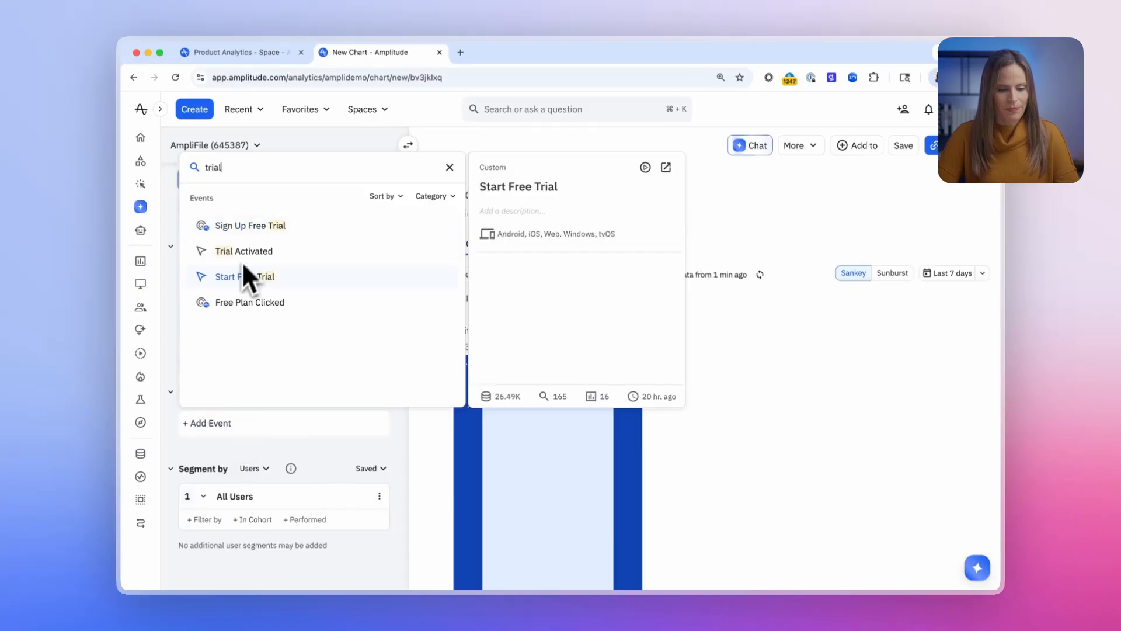
{"action": "left_click", "coordinate": [244, 251]}
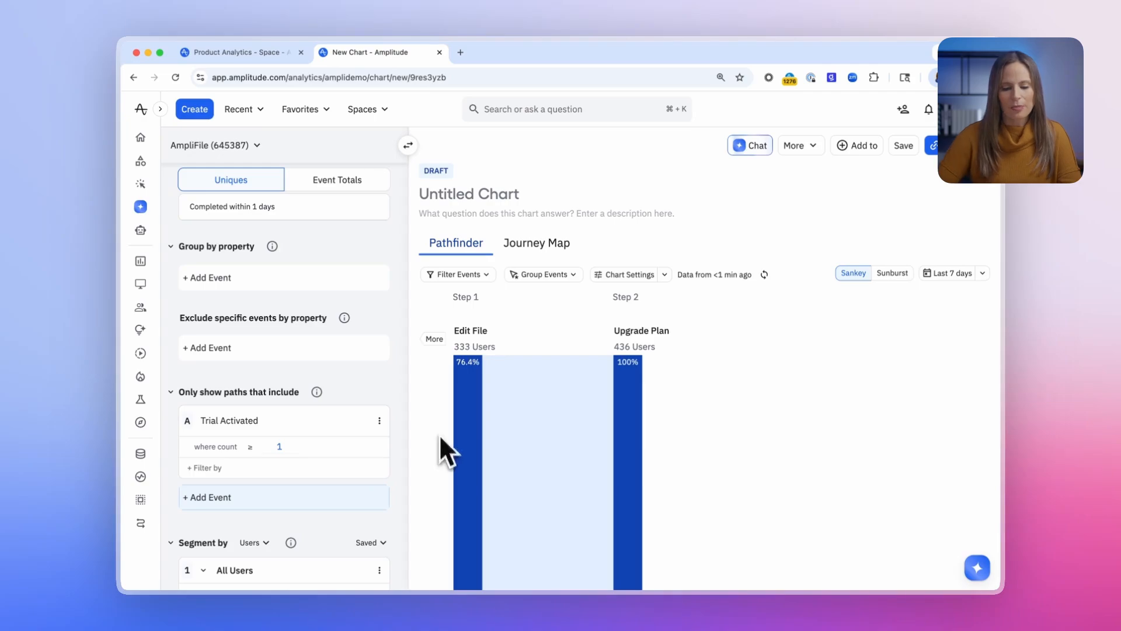
- Expand the filtered path by two more steps before Edit File
{"action": "left_click", "coordinate": [434, 340]}
{"action": "left_click", "coordinate": [433, 340]}
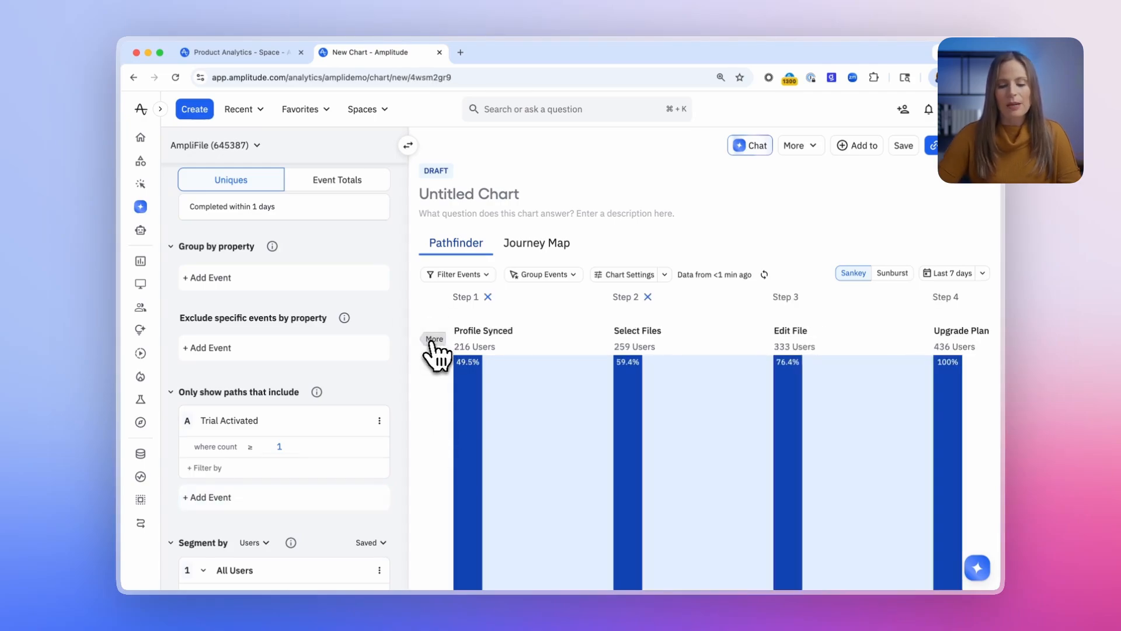
- Expand the path by one more step before Profile Synced and show the paths as a Journey Map
{"action": "left_click", "coordinate": [433, 340]}
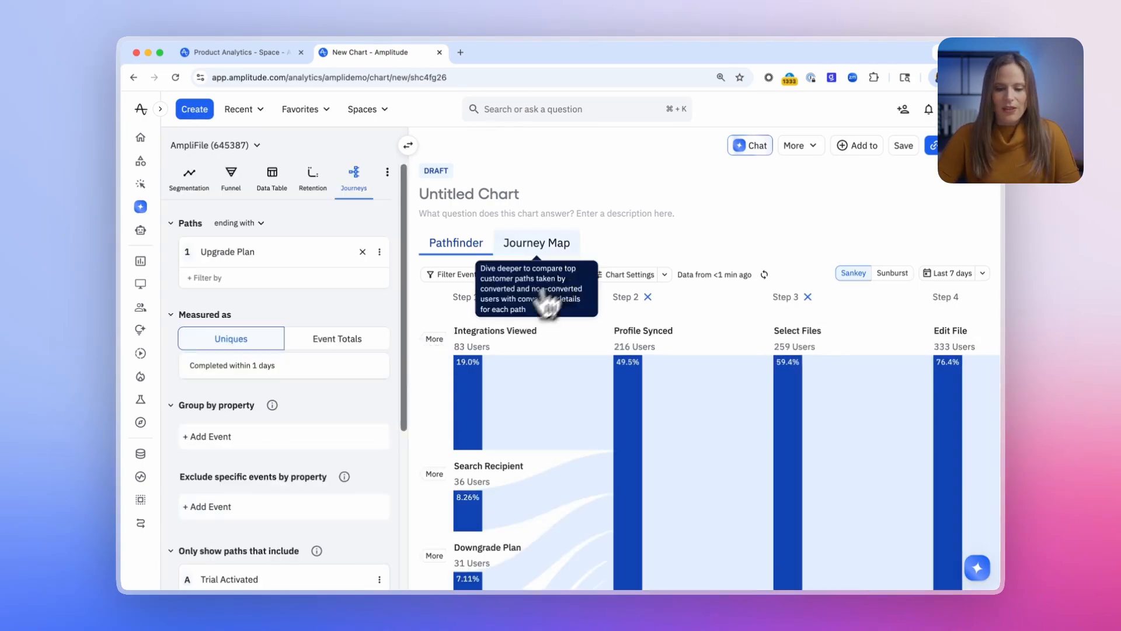
{"action": "left_click", "coordinate": [554, 242]}
{"action": "scroll", "coordinate": [660, 412], "scroll_direction": "down", "scroll_amount": 1}
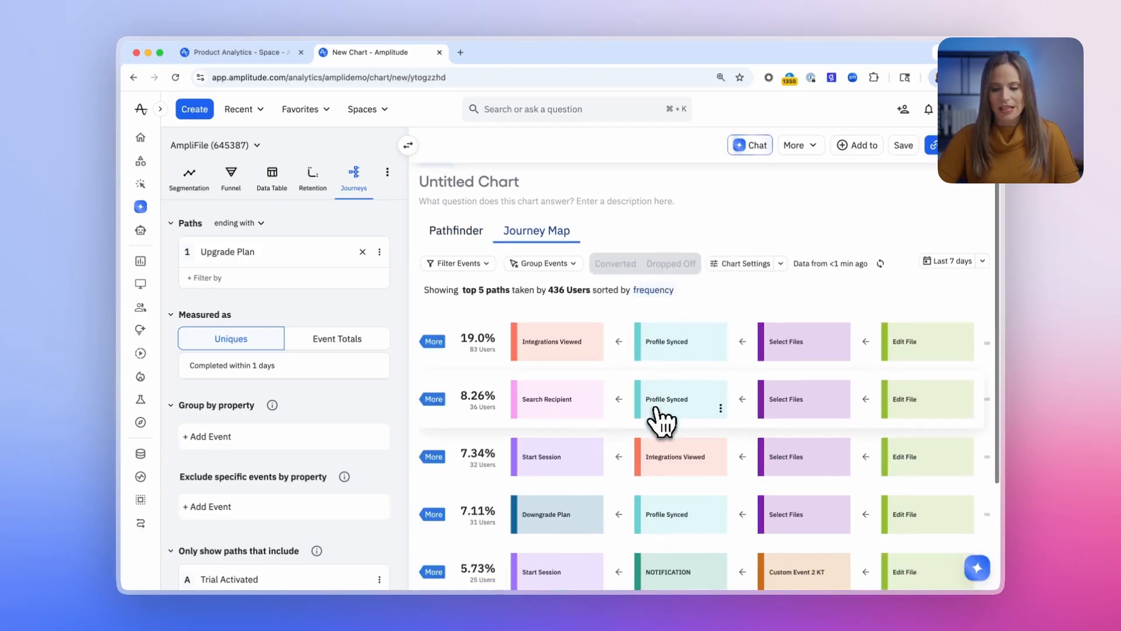
{"action": "scroll", "coordinate": [660, 418], "scroll_direction": "down", "scroll_amount": 3}
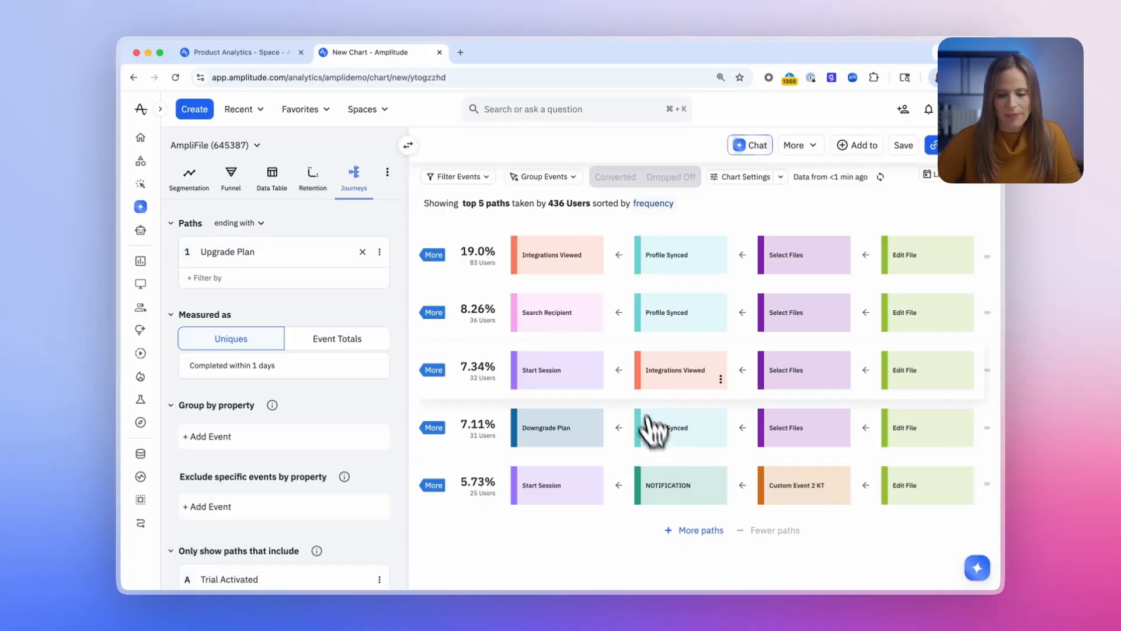
{"action": "scroll", "coordinate": [584, 251], "scroll_direction": "up", "scroll_amount": 3}
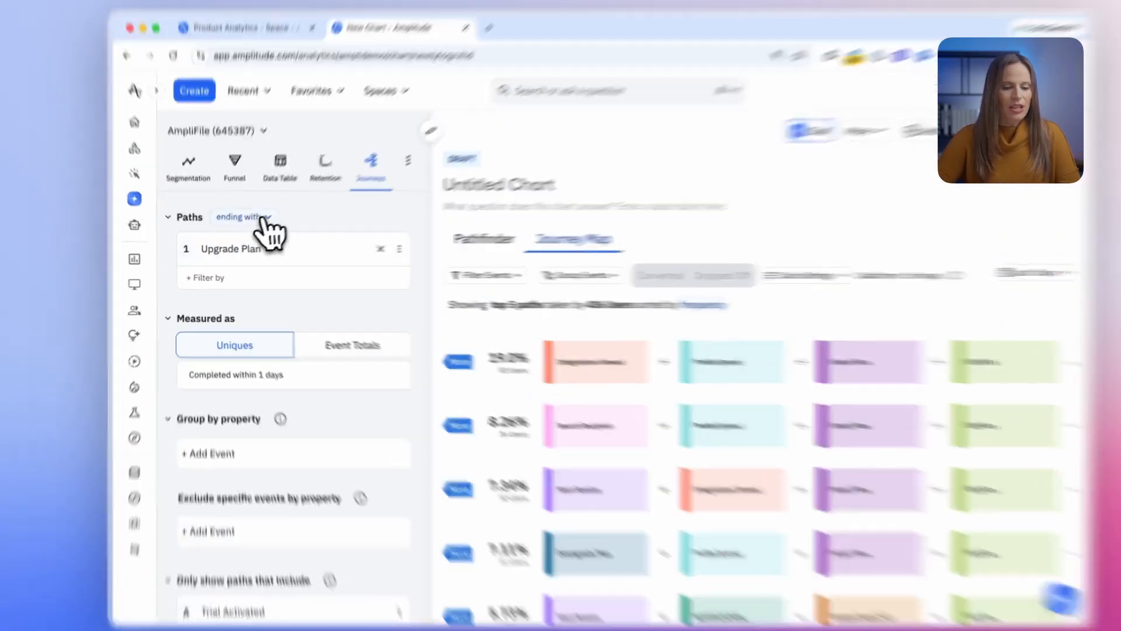
- Change the paths to between two events, with Trial Activated as the starting event before Upgrade Plan
{"action": "left_click", "coordinate": [264, 218]}
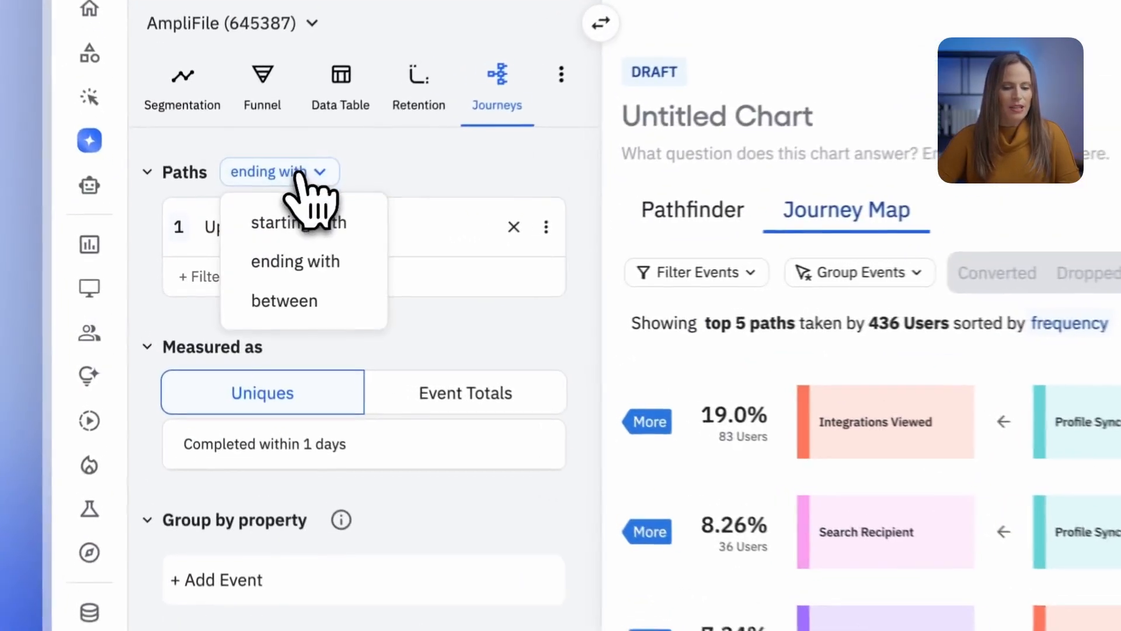
{"action": "left_click", "coordinate": [266, 298]}
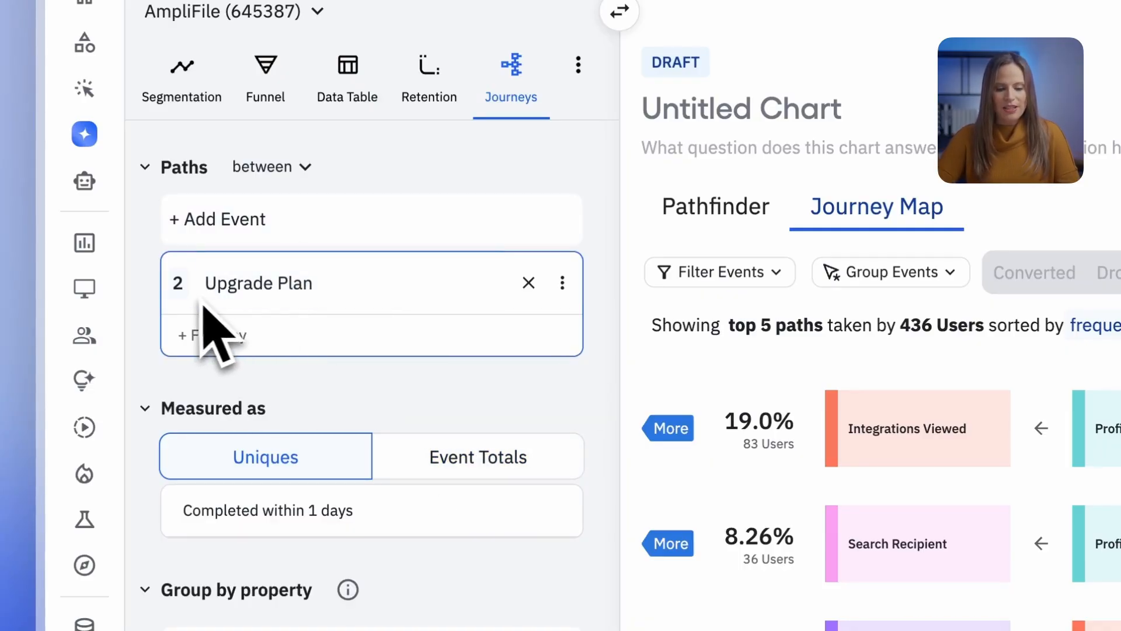
{"action": "left_click", "coordinate": [240, 233]}
{"action": "type", "text": "st"}
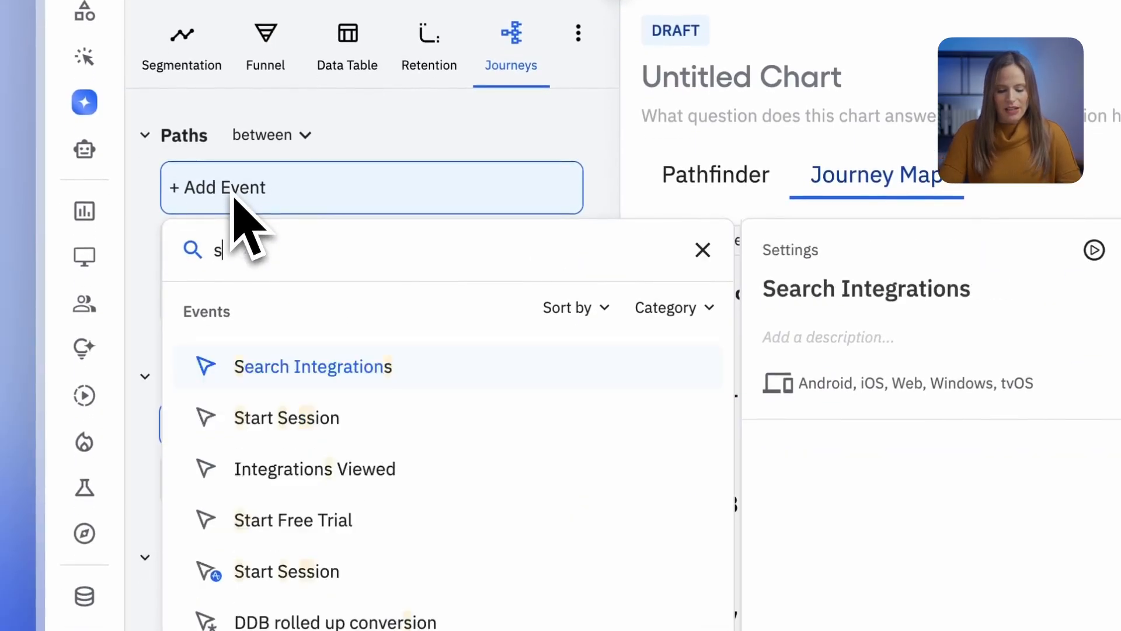
{"action": "key", "text": "BackSpace"}
{"action": "key", "text": "BackSpace"}
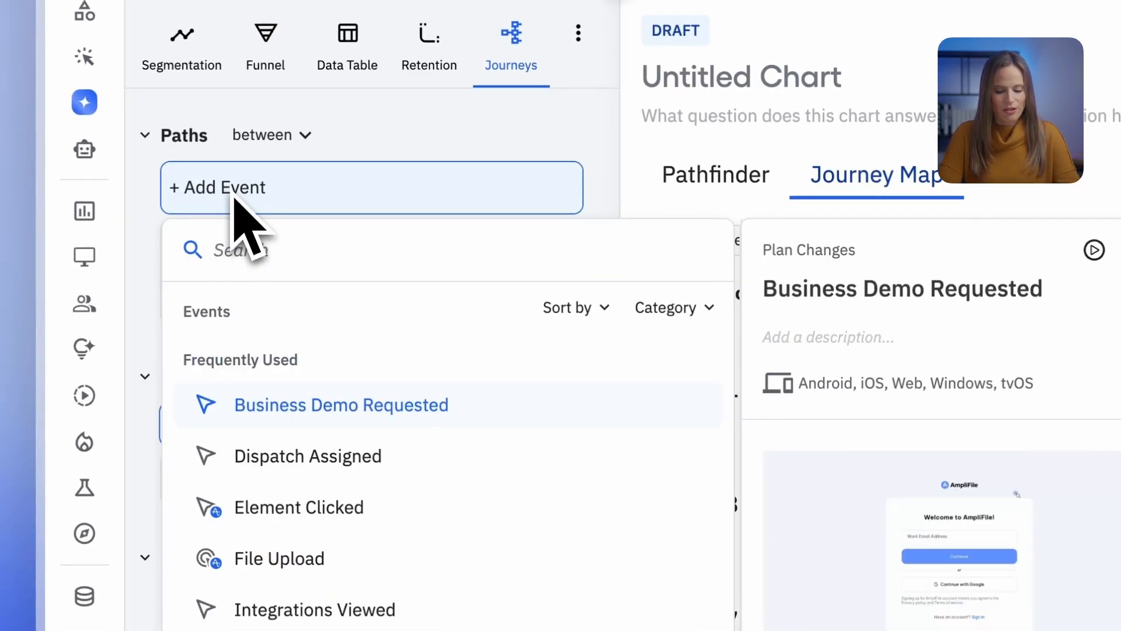
{"action": "type", "text": "trial"}
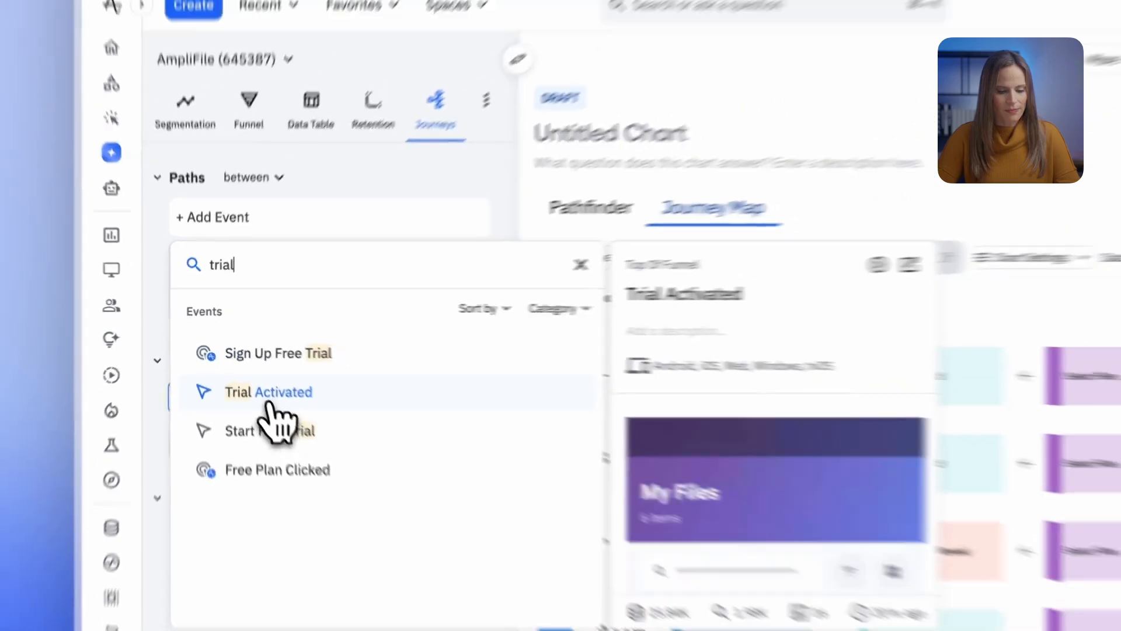
{"action": "left_click", "coordinate": [280, 417]}
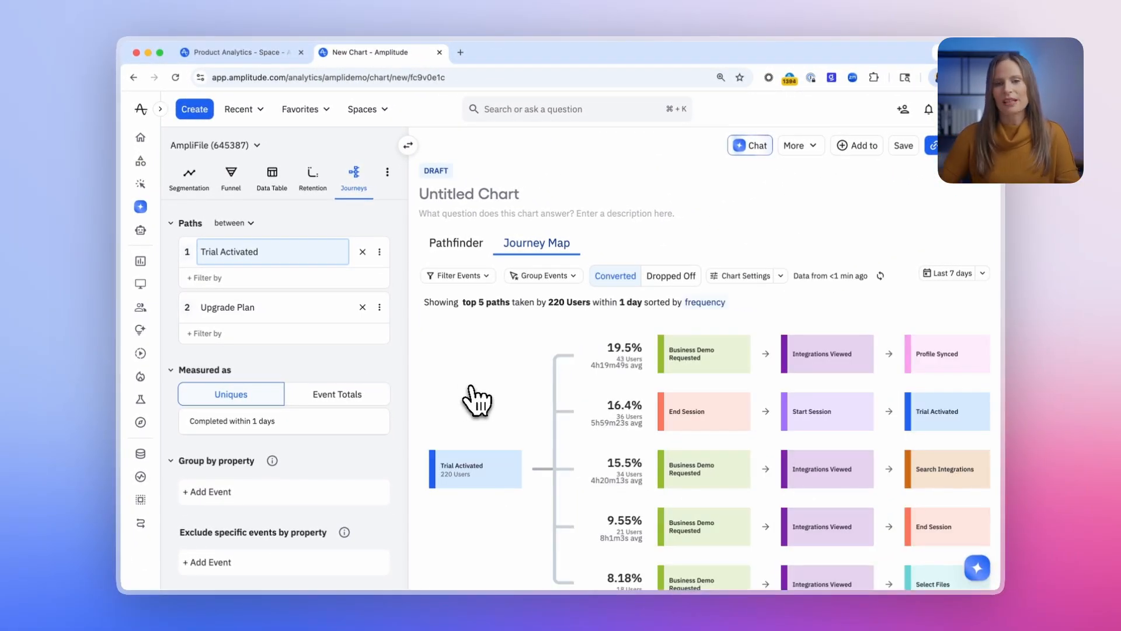
- Extend the Journey Map from the top five to the top eight converted paths
{"action": "scroll", "coordinate": [518, 400], "scroll_direction": "down", "scroll_amount": 2}
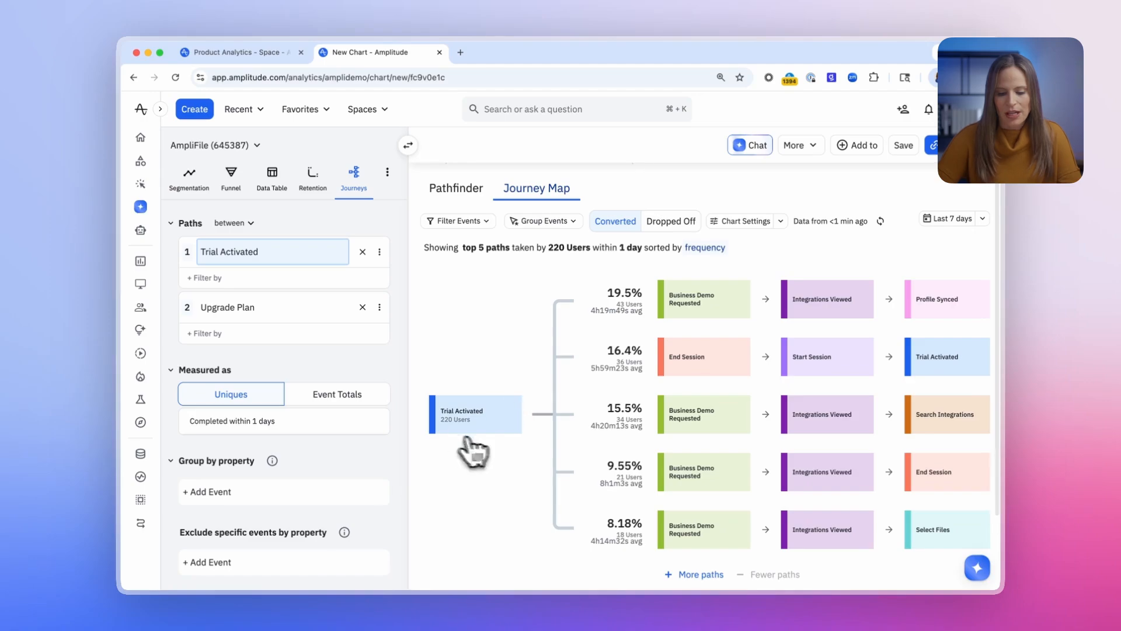
{"action": "scroll", "coordinate": [485, 458], "scroll_direction": "right", "scroll_amount": 2}
{"action": "scroll", "coordinate": [486, 458], "scroll_direction": "right", "scroll_amount": 5}
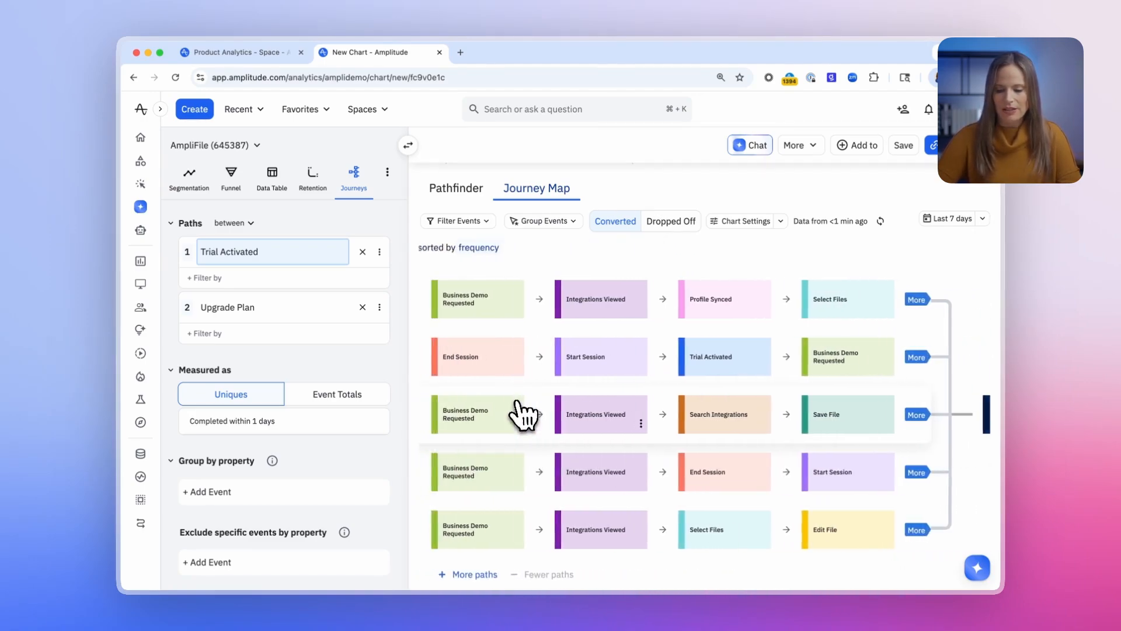
{"action": "scroll", "coordinate": [519, 411], "scroll_direction": "left", "scroll_amount": 6}
{"action": "scroll", "coordinate": [522, 416], "scroll_direction": "left", "scroll_amount": 1}
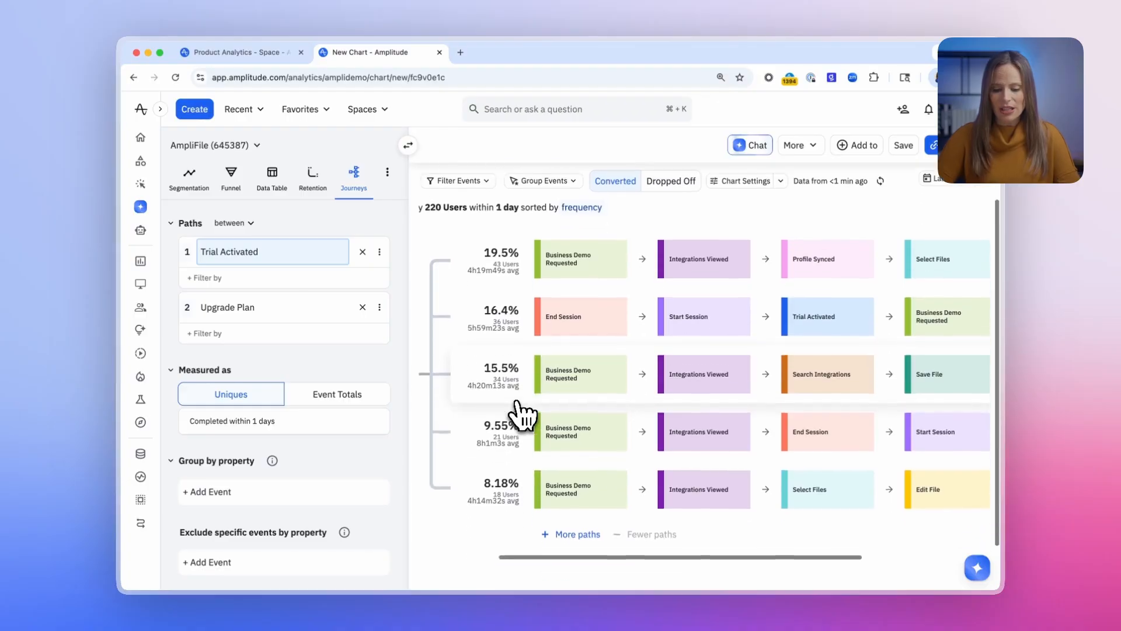
{"action": "scroll", "coordinate": [519, 415], "scroll_direction": "down", "scroll_amount": 3}
{"action": "left_click", "coordinate": [581, 488]}
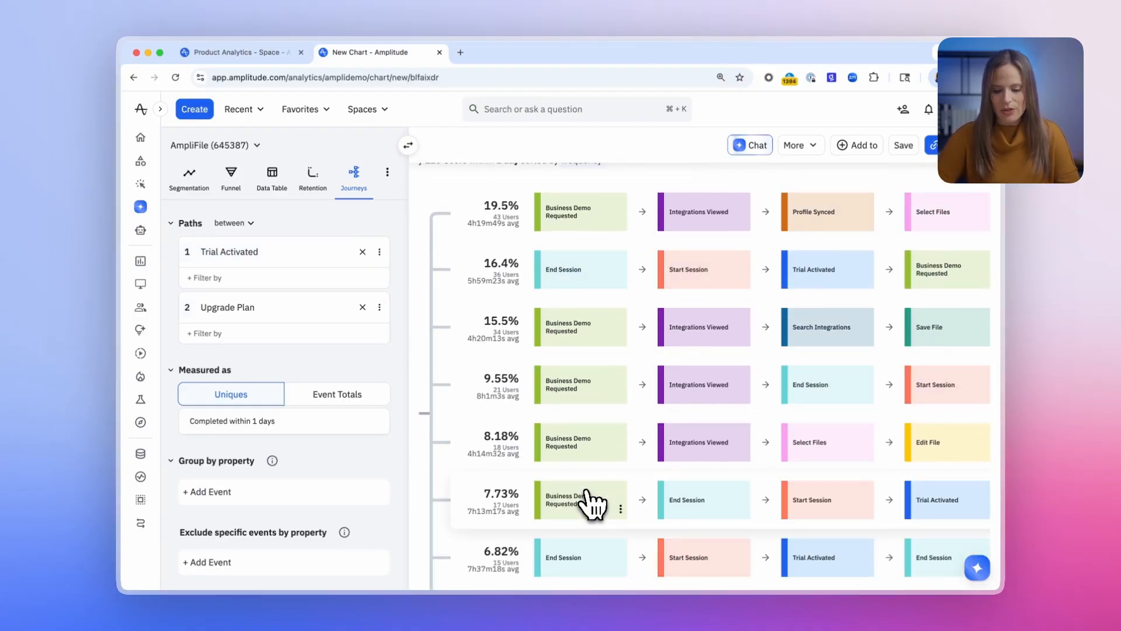
- Review the eight paths from Trial Activated through to Upgrade Plan, including their shares and average conversion times
{"action": "scroll", "coordinate": [590, 497], "scroll_direction": "down", "scroll_amount": 4}
{"action": "scroll", "coordinate": [588, 497], "scroll_direction": "down", "scroll_amount": 1}
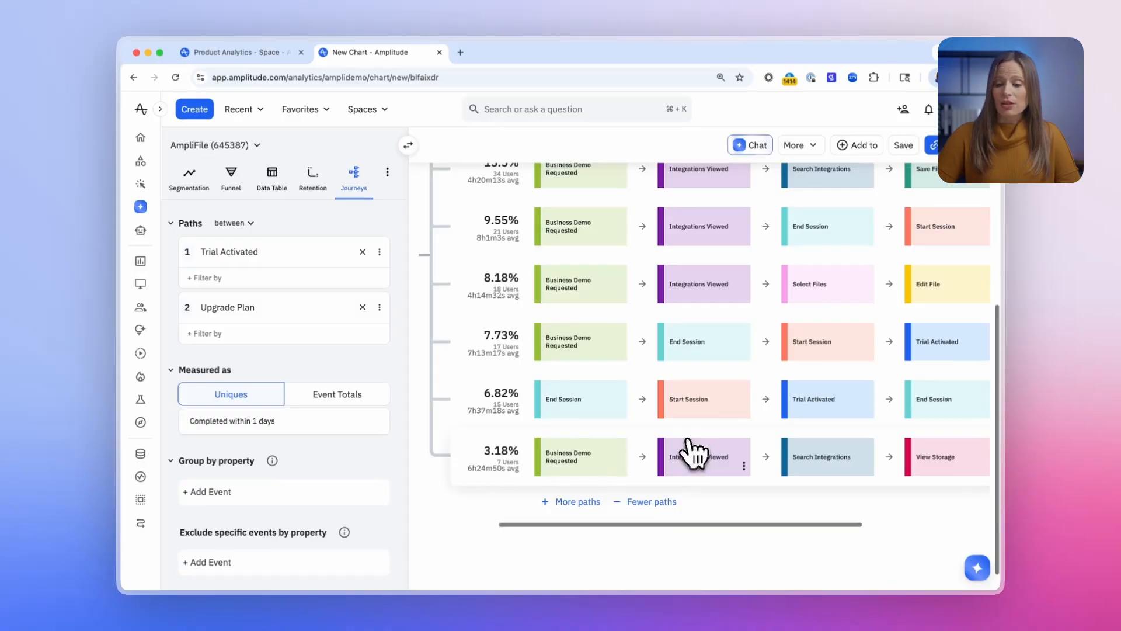
{"action": "scroll", "coordinate": [694, 454], "scroll_direction": "up", "scroll_amount": 5}
{"action": "scroll", "coordinate": [694, 454], "scroll_direction": "right", "scroll_amount": 3}
{"action": "scroll", "coordinate": [694, 454], "scroll_direction": "up", "scroll_amount": 3}
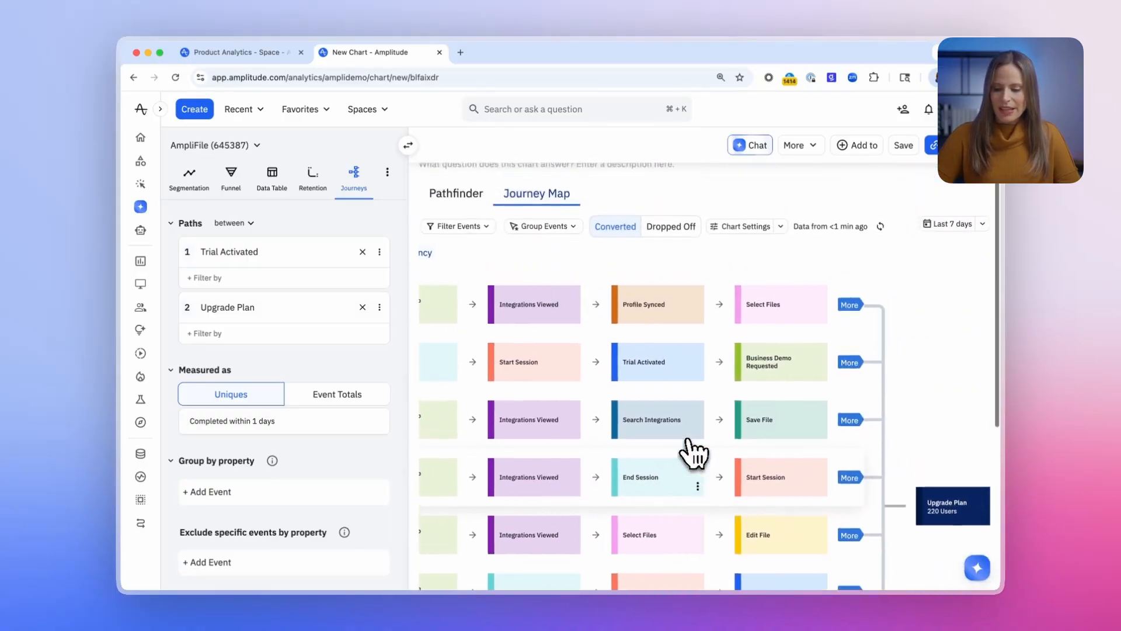
{"action": "scroll", "coordinate": [693, 454], "scroll_direction": "left", "scroll_amount": 5}
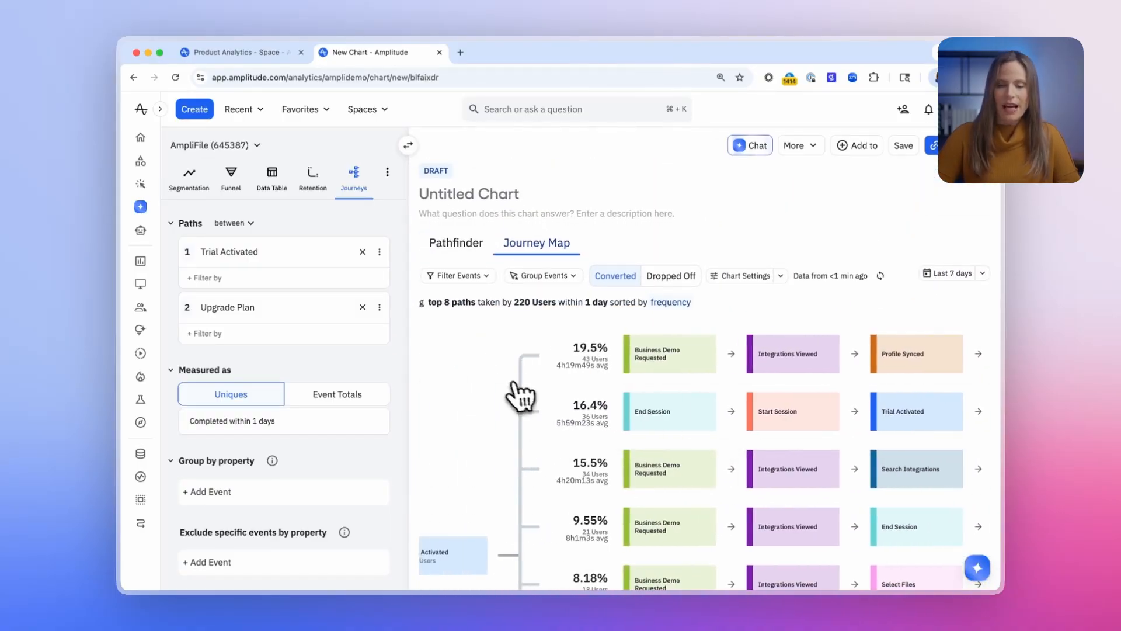
{"action": "scroll", "coordinate": [518, 393], "scroll_direction": "left", "scroll_amount": 2}
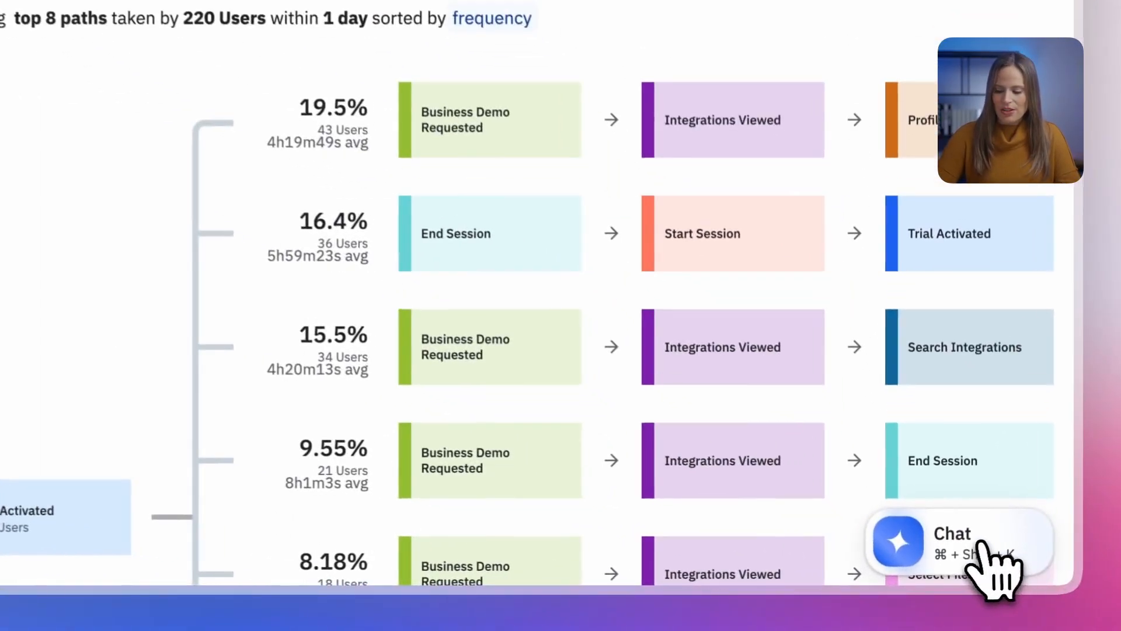
- Ask the AI chat about this chart: "which paths were the most successful for getting users to upgrade plan?"
{"action": "left_click", "coordinate": [983, 543]}
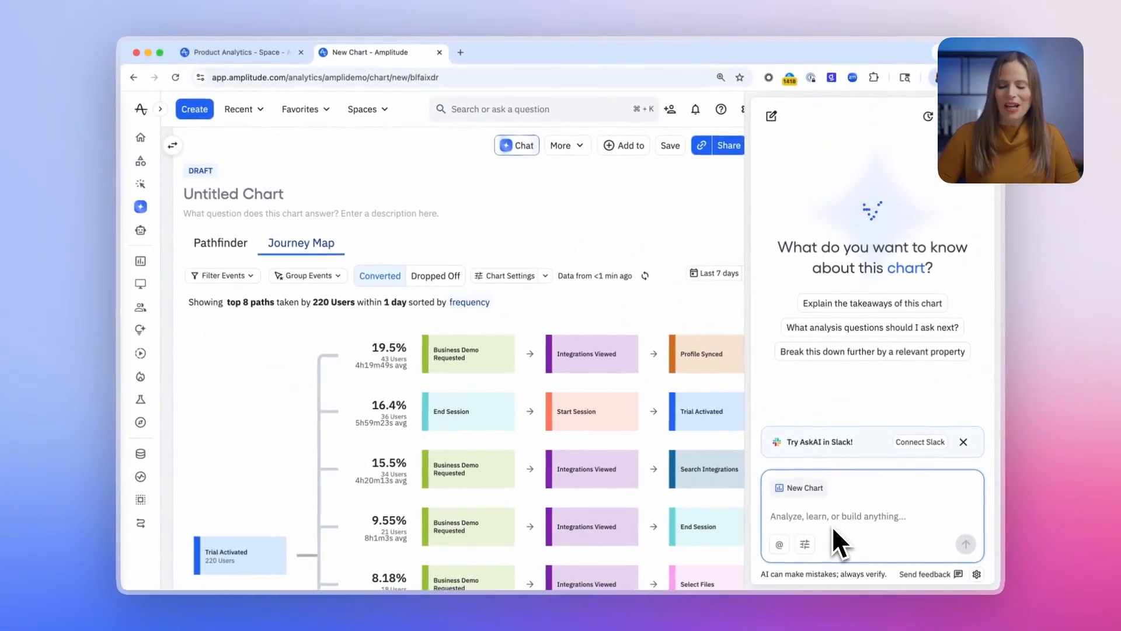
{"action": "type", "text": "which paths were the most successful for getting users to upgrade plan?"}
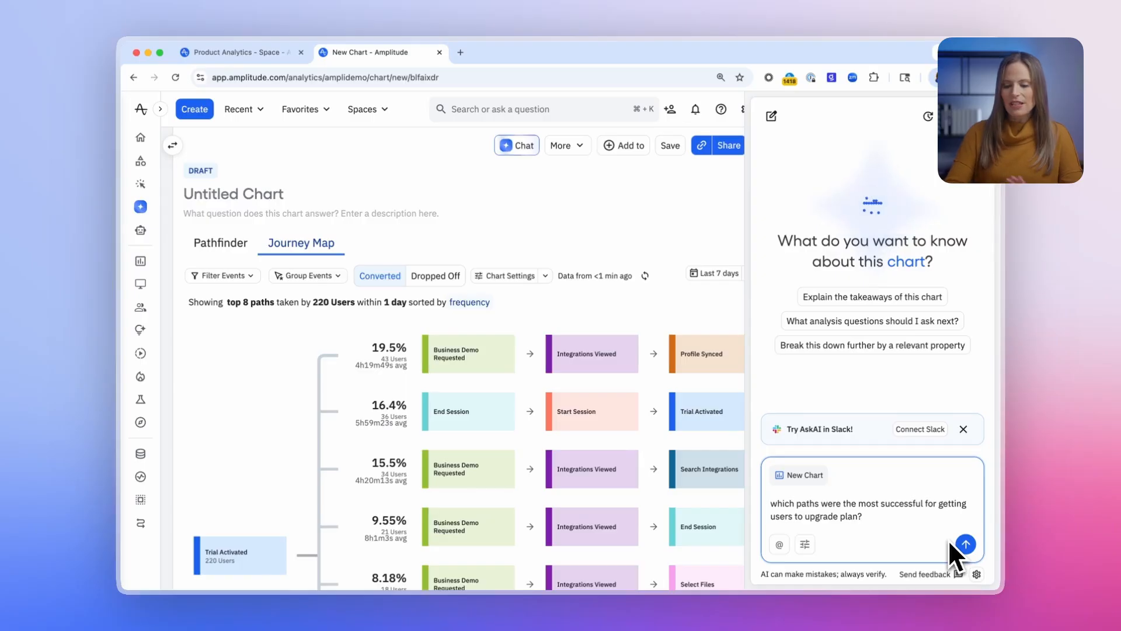
{"action": "left_click", "coordinate": [966, 545]}
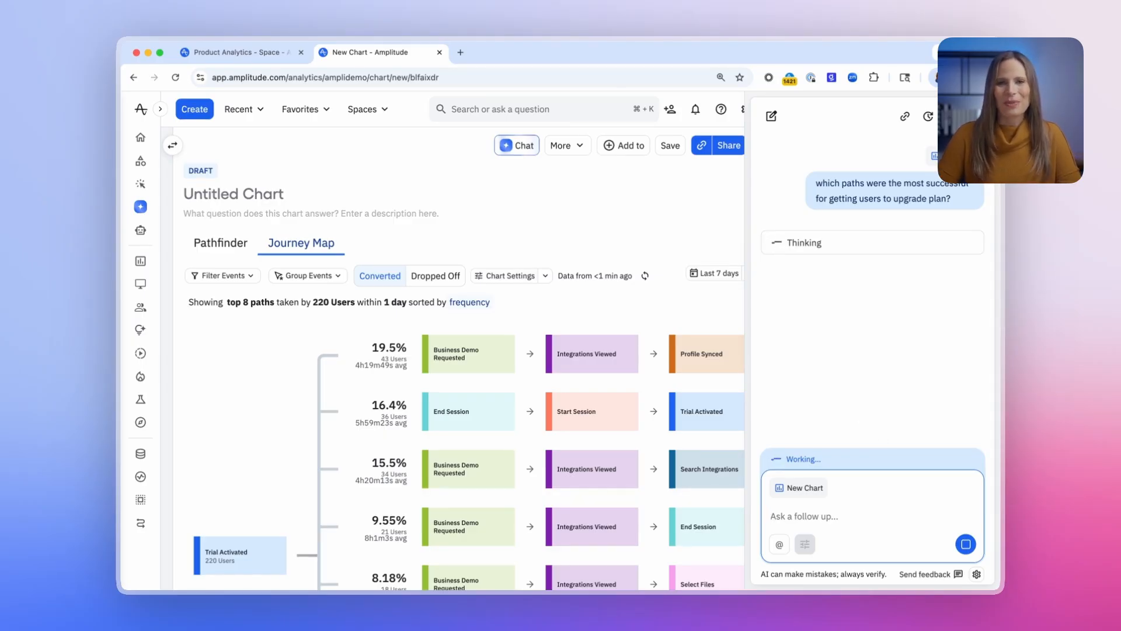
- Read the AI answer on the top paths to Upgrade Plan, its key takeaway and suggested next step, alongside the Journey Map
{"action": "scroll", "coordinate": [882, 316], "scroll_direction": "up", "scroll_amount": 5}
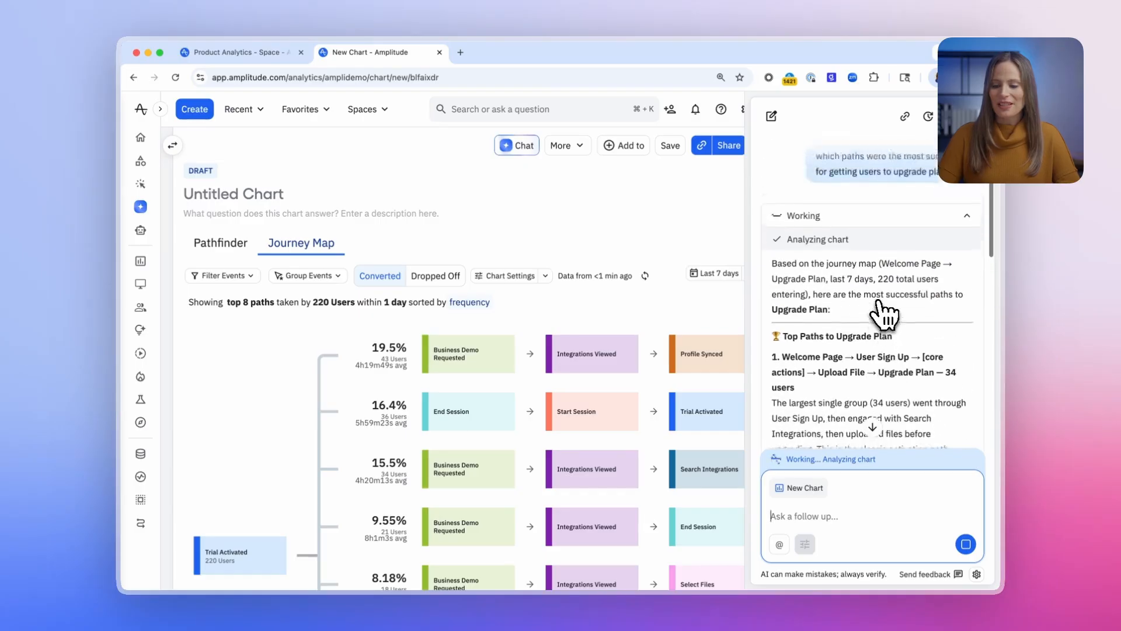
{"action": "scroll", "coordinate": [883, 316], "scroll_direction": "down", "scroll_amount": 2}
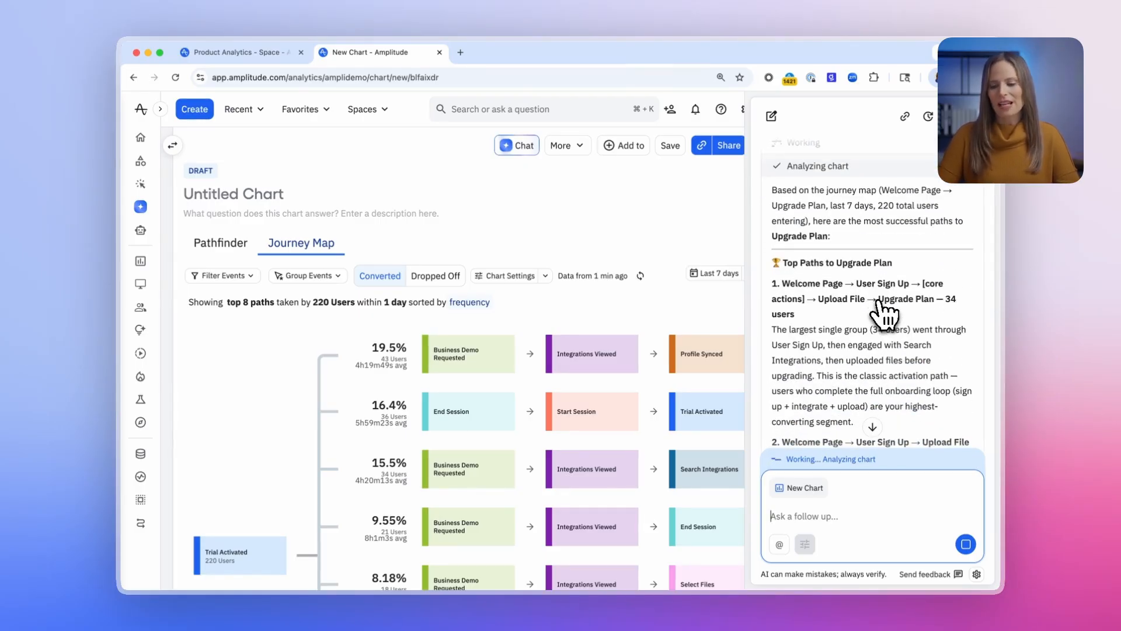
{"action": "scroll", "coordinate": [883, 315], "scroll_direction": "down", "scroll_amount": 3}
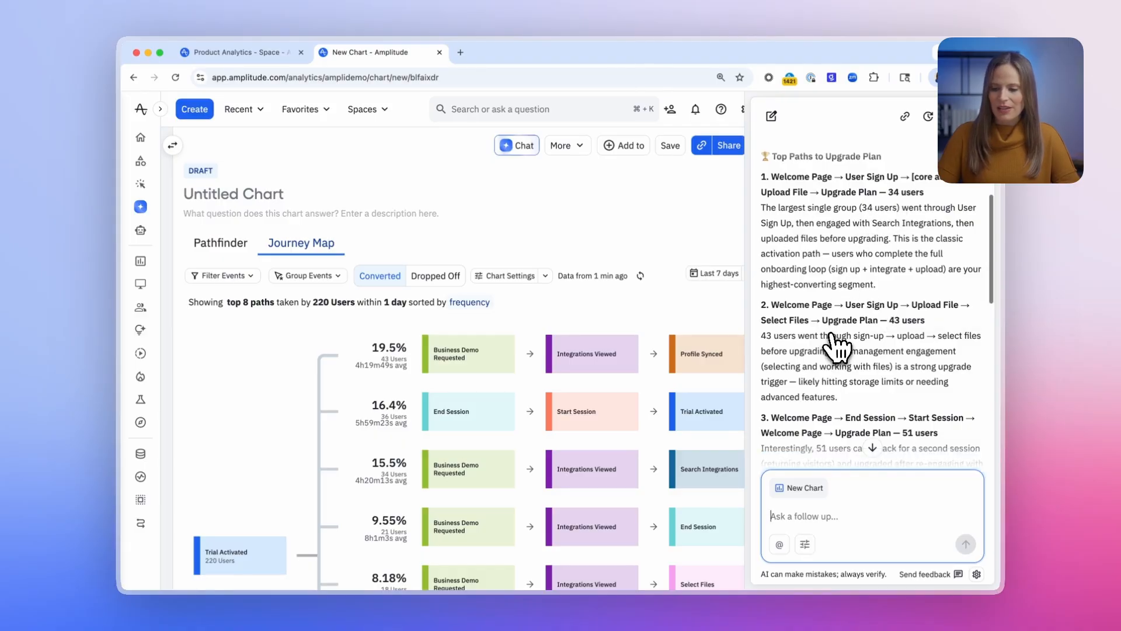
{"action": "scroll", "coordinate": [836, 346], "scroll_direction": "down", "scroll_amount": 5}
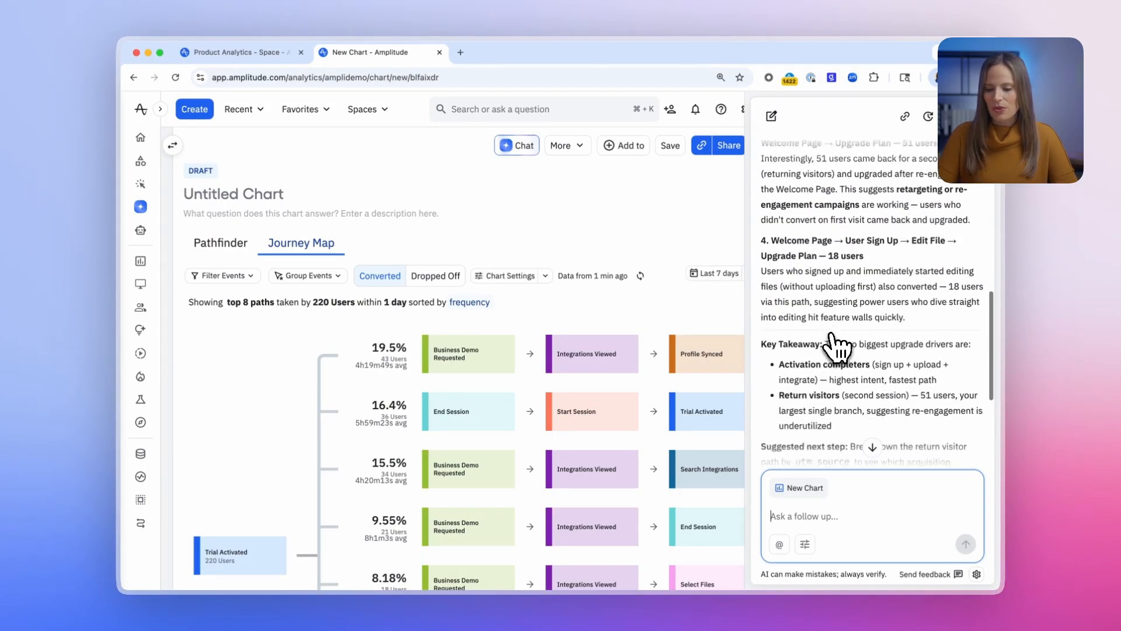
{"action": "scroll", "coordinate": [838, 348], "scroll_direction": "up", "scroll_amount": 2}
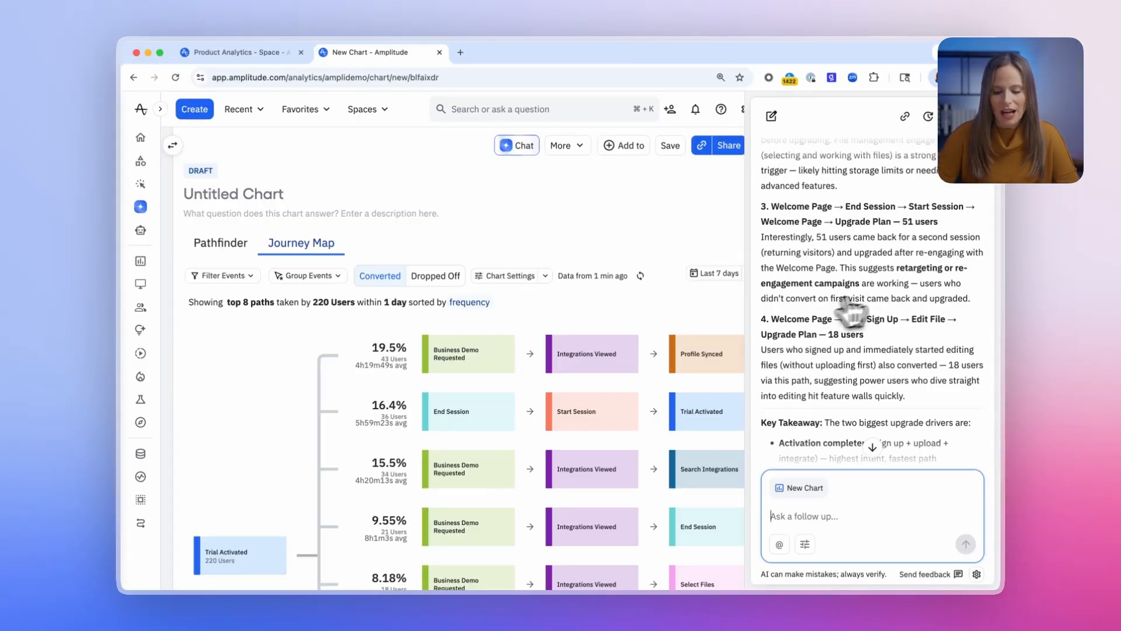
{"action": "scroll", "coordinate": [619, 412], "scroll_direction": "down", "scroll_amount": 3}
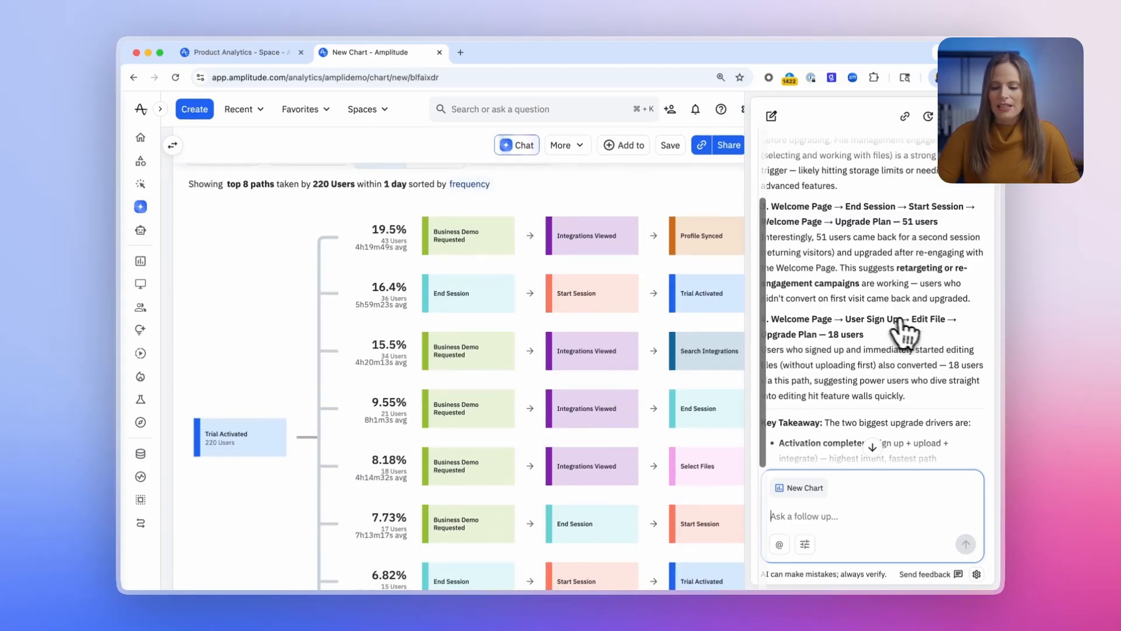
{"action": "scroll", "coordinate": [911, 330], "scroll_direction": "down", "scroll_amount": 4}
{"action": "scroll", "coordinate": [910, 322], "scroll_direction": "down", "scroll_amount": 2}
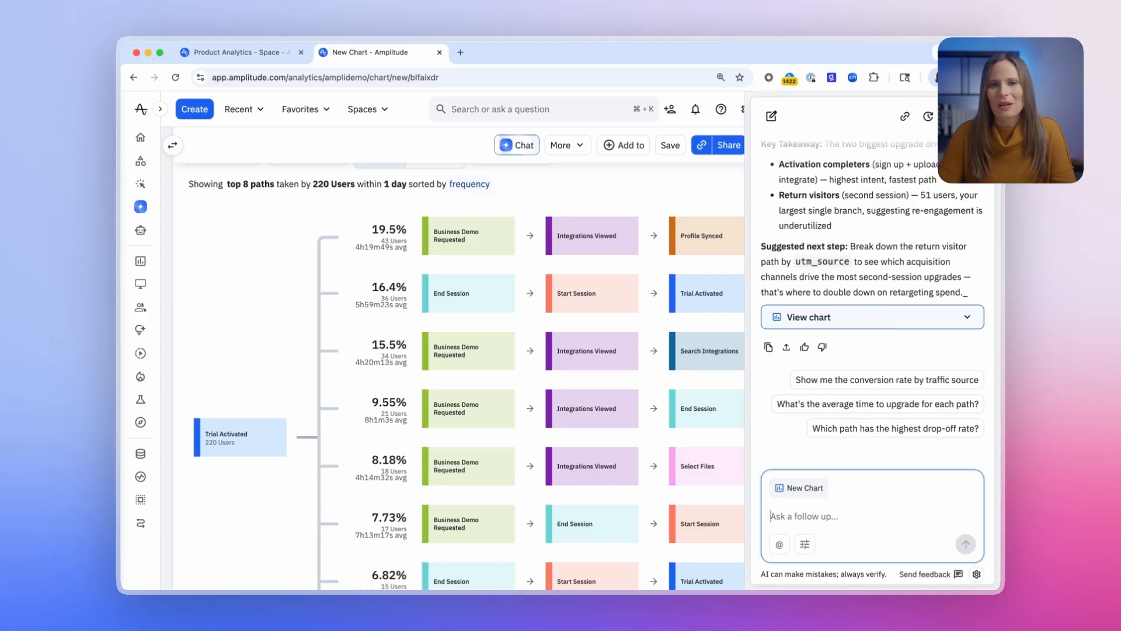
{"action": "scroll", "coordinate": [878, 327], "scroll_direction": "up", "scroll_amount": 10}
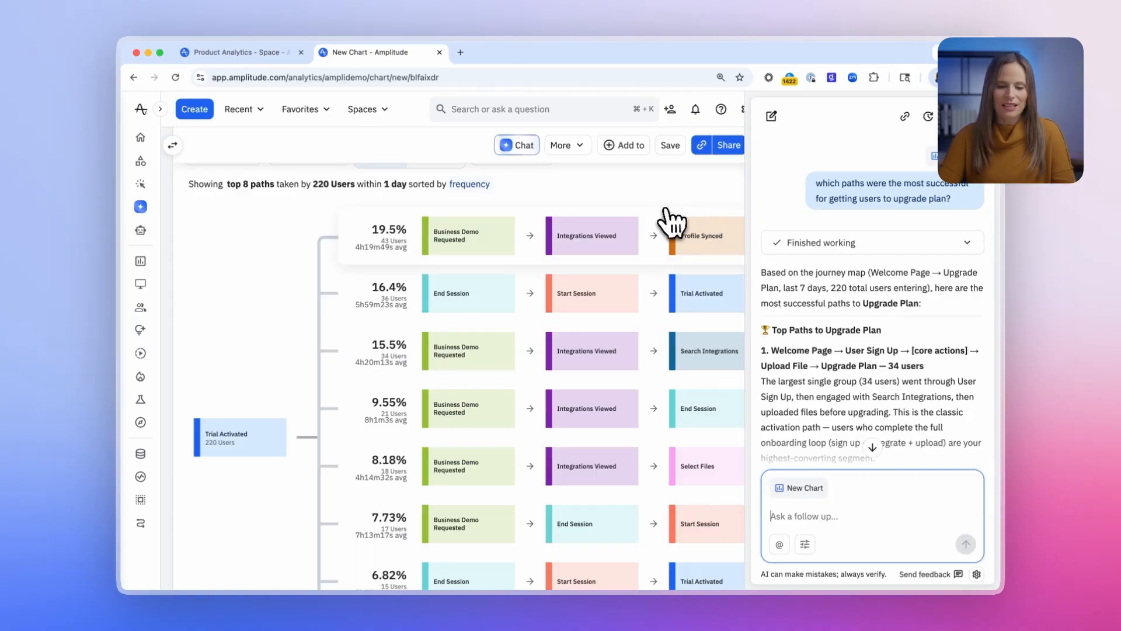
{"action": "scroll", "coordinate": [671, 221], "scroll_direction": "up", "scroll_amount": 4}
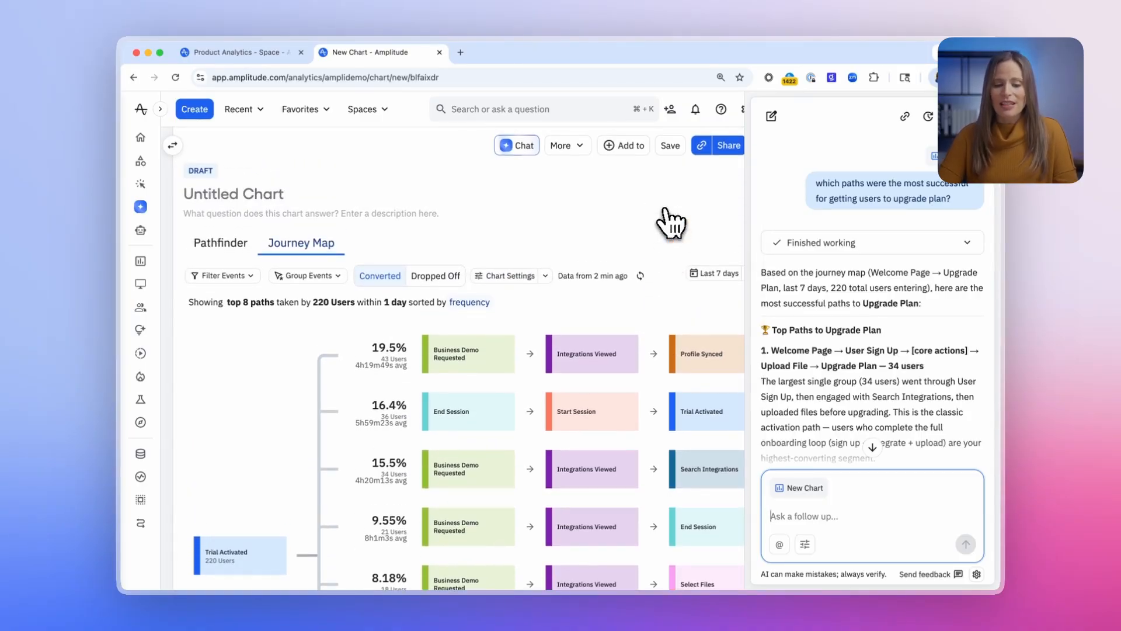